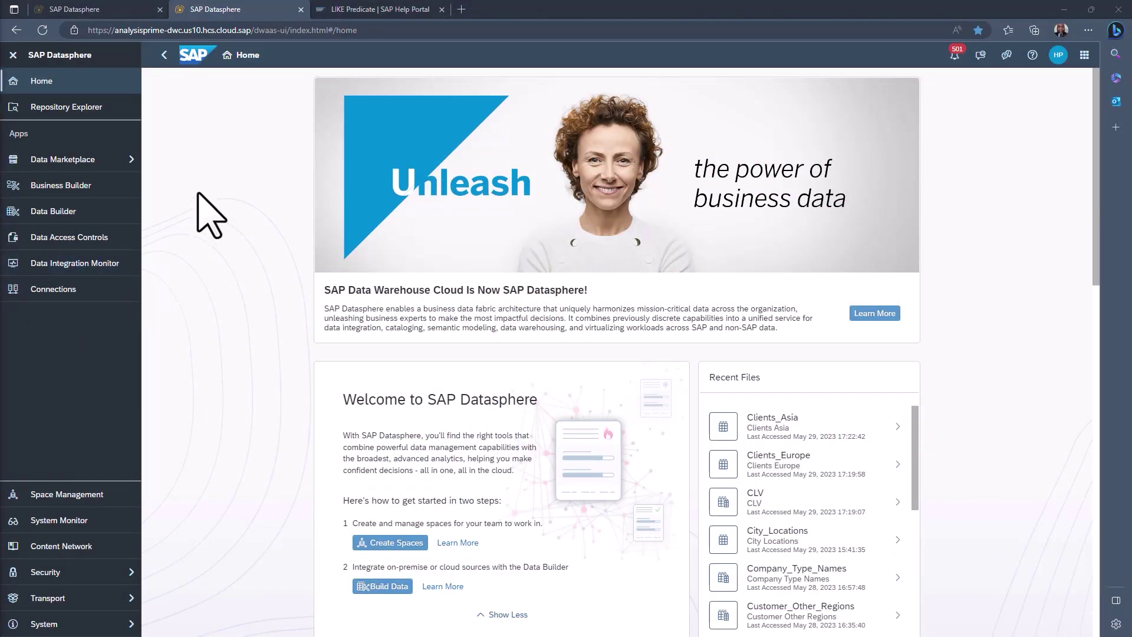
Step: From the Data Builder, create a new data flow in the APU_TrainingVids space
{"action": "left_click", "coordinate": [59, 213]}
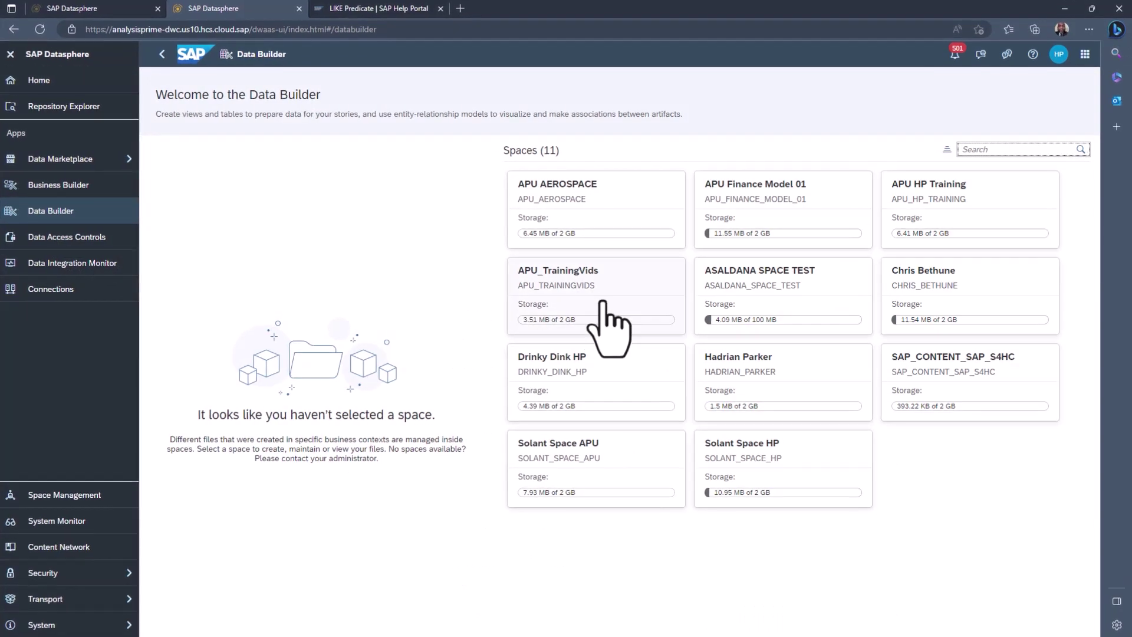
{"action": "left_click", "coordinate": [603, 303]}
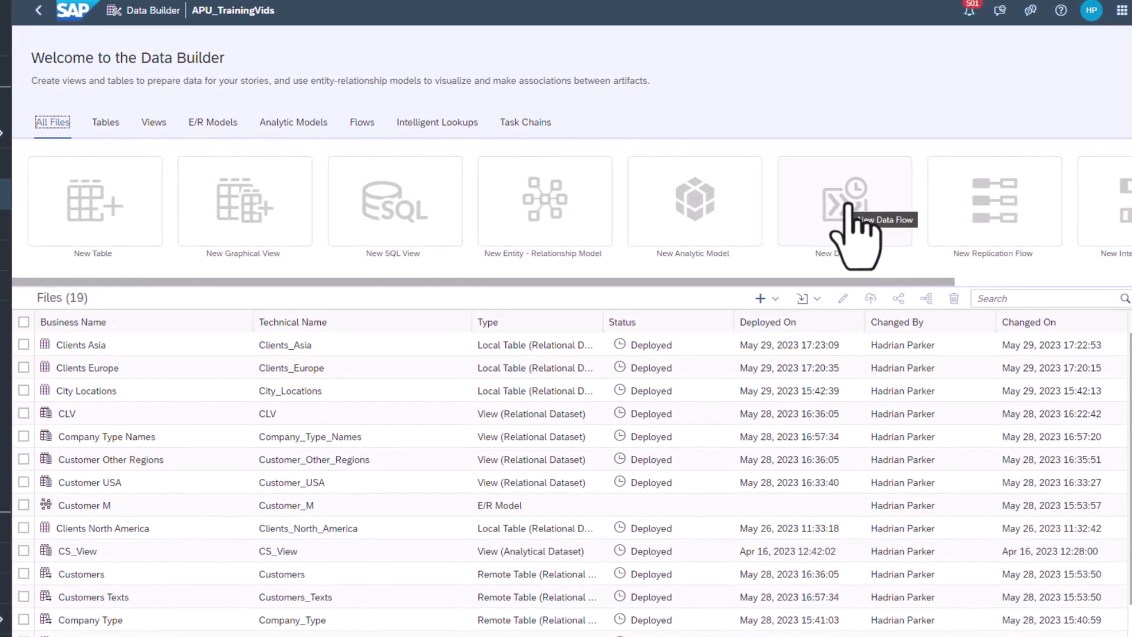
{"action": "left_click", "coordinate": [848, 209]}
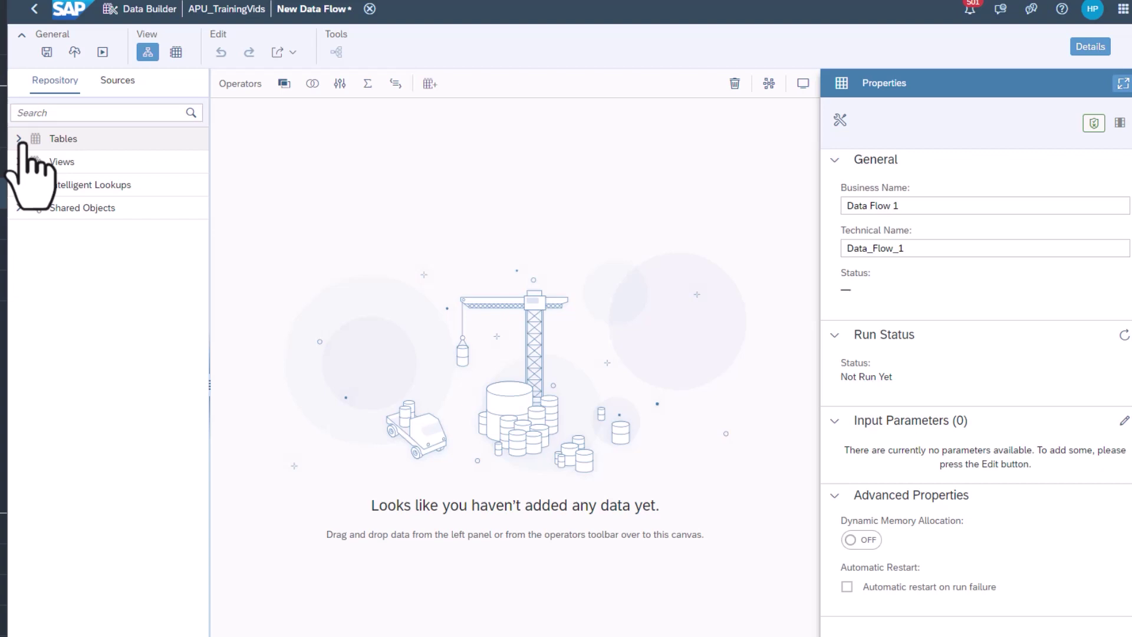
Step: Place Clients_Asia, Clients_Europe, Clients_North_America and City_Locations on the canvas and view Clients_Asia's properties
{"action": "left_click", "coordinate": [19, 139]}
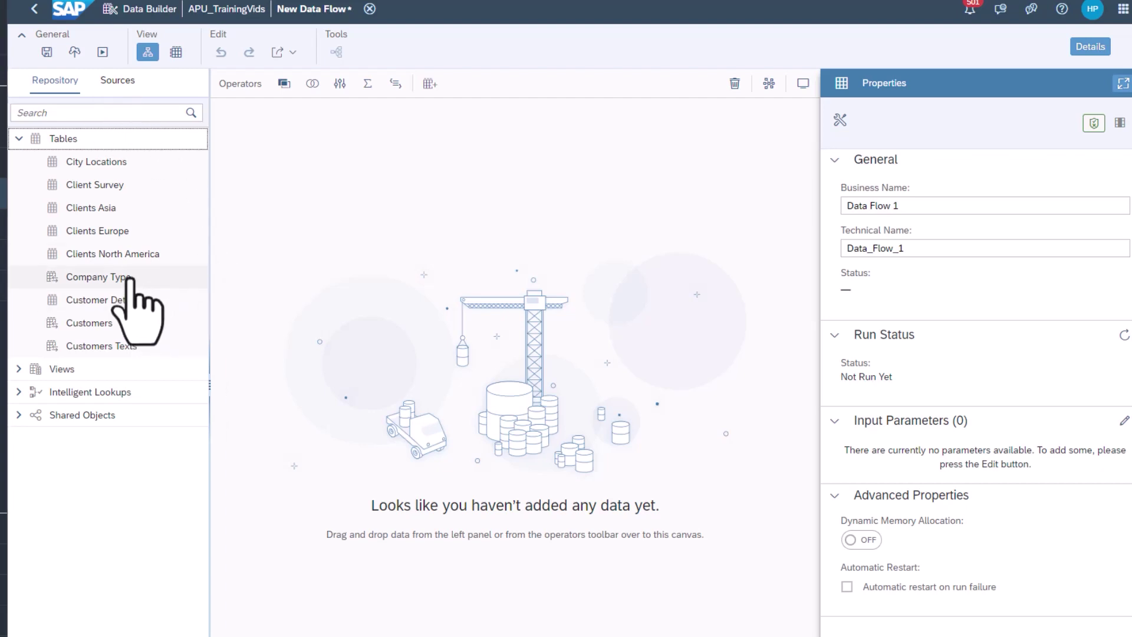
{"action": "left_click_drag", "start_coordinate": [94, 210], "coordinate": [342, 203]}
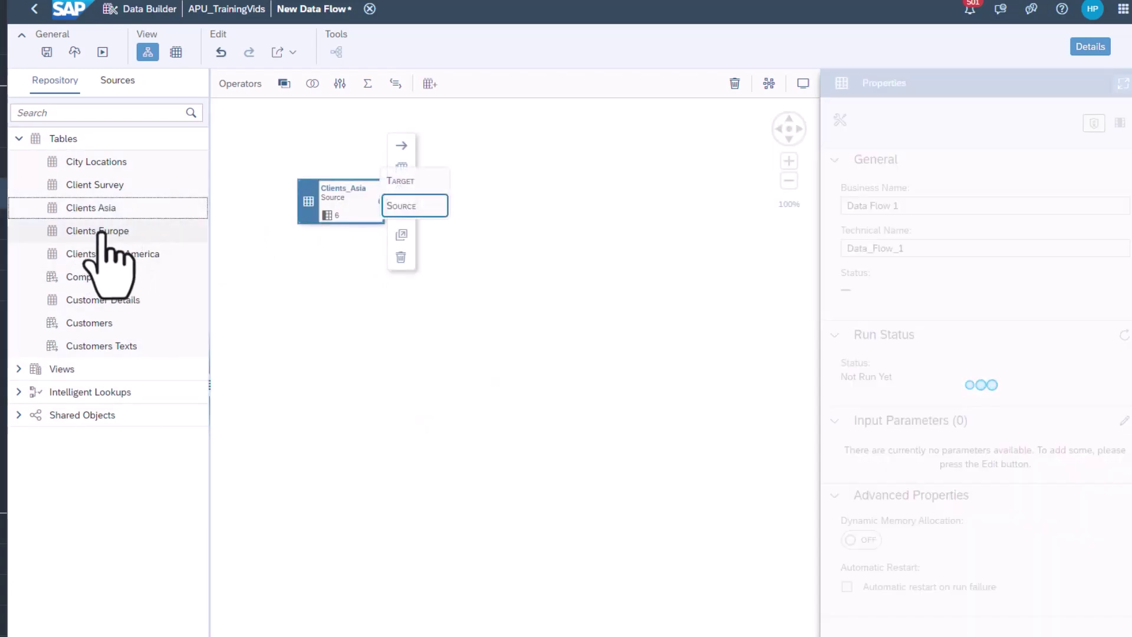
{"action": "left_click_drag", "start_coordinate": [104, 232], "coordinate": [330, 276]}
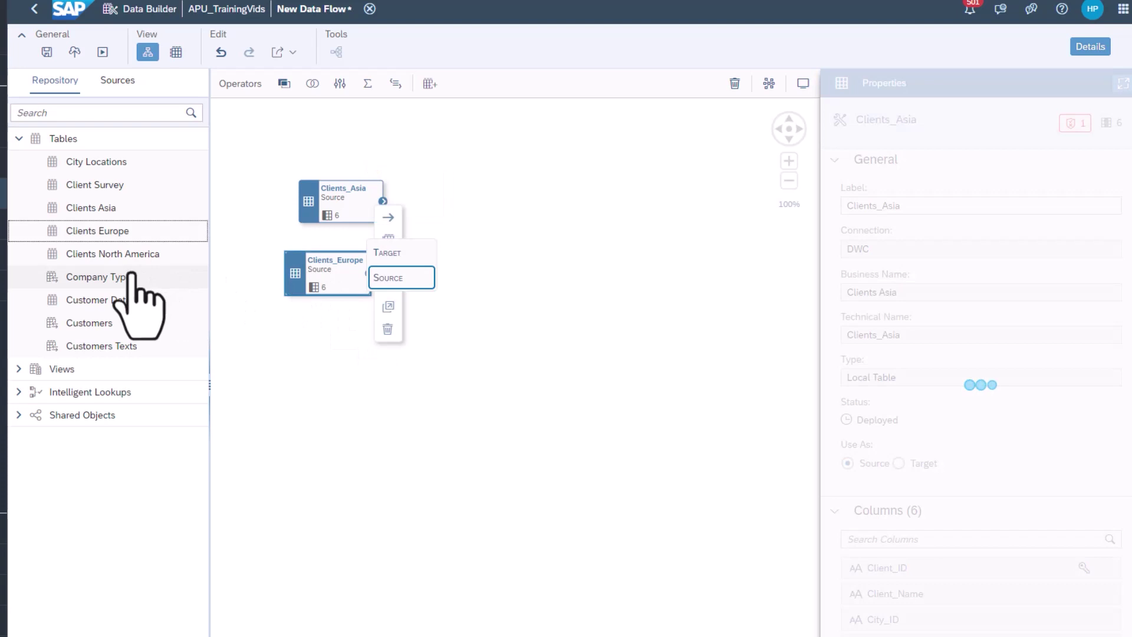
{"action": "left_click_drag", "start_coordinate": [131, 257], "coordinate": [348, 341]}
{"action": "left_click_drag", "start_coordinate": [112, 164], "coordinate": [361, 454]}
{"action": "left_click", "coordinate": [340, 209]}
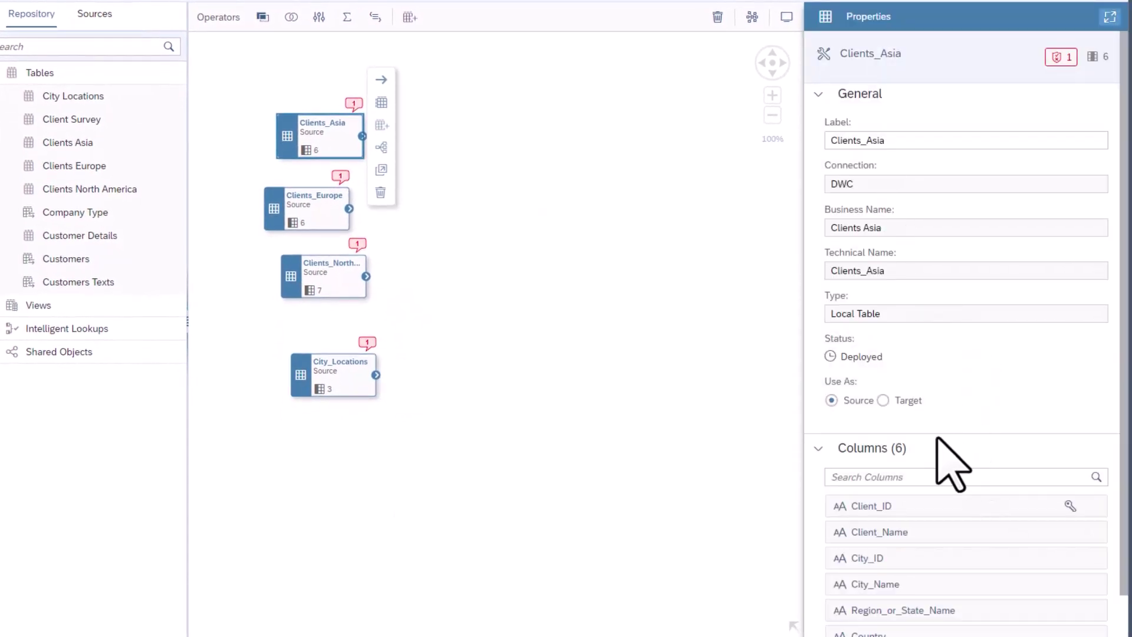
{"action": "scroll", "coordinate": [949, 465], "scroll_direction": "down", "scroll_amount": 1}
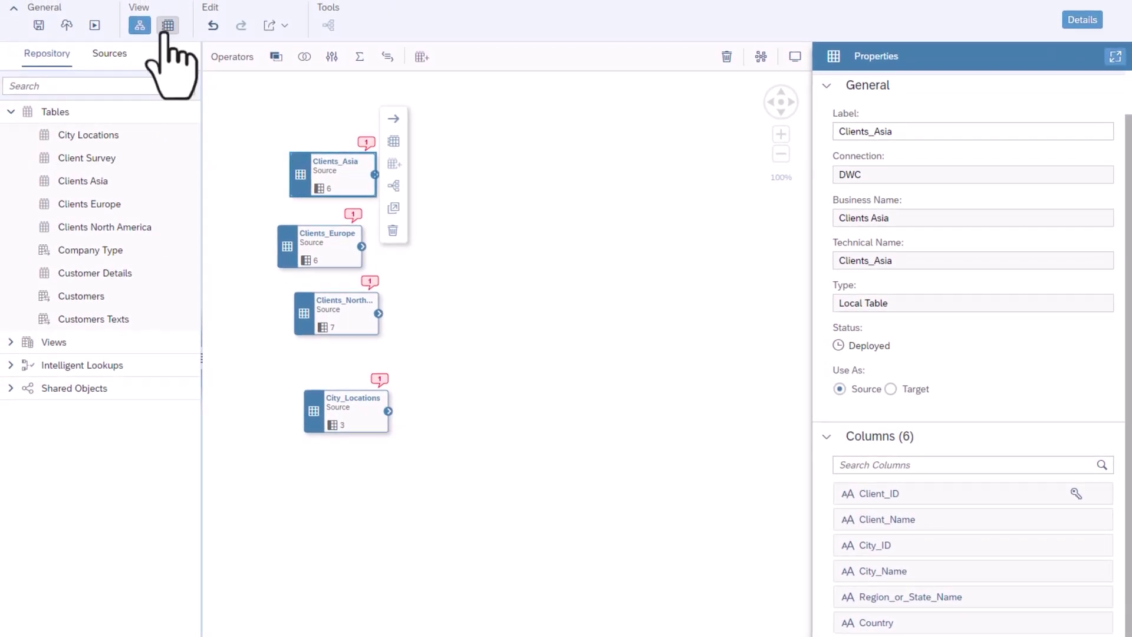
Step: Preview the data of Clients_Asia, Clients_Europe and Clients_North_America in turn
{"action": "left_click", "coordinate": [168, 27]}
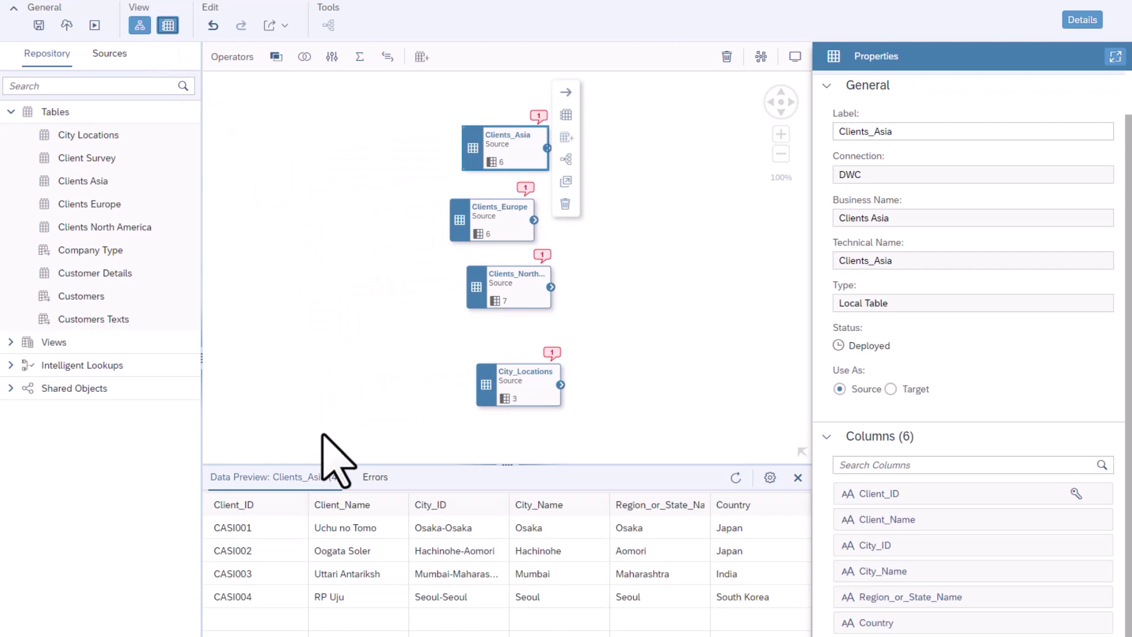
{"action": "left_click", "coordinate": [488, 230]}
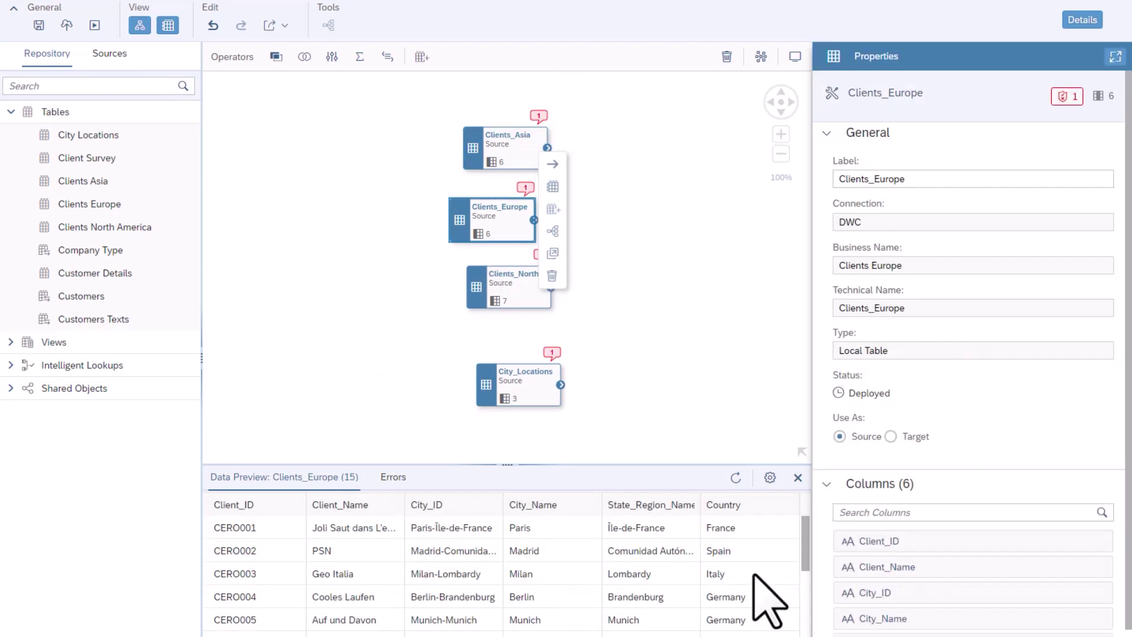
{"action": "left_click", "coordinate": [511, 289]}
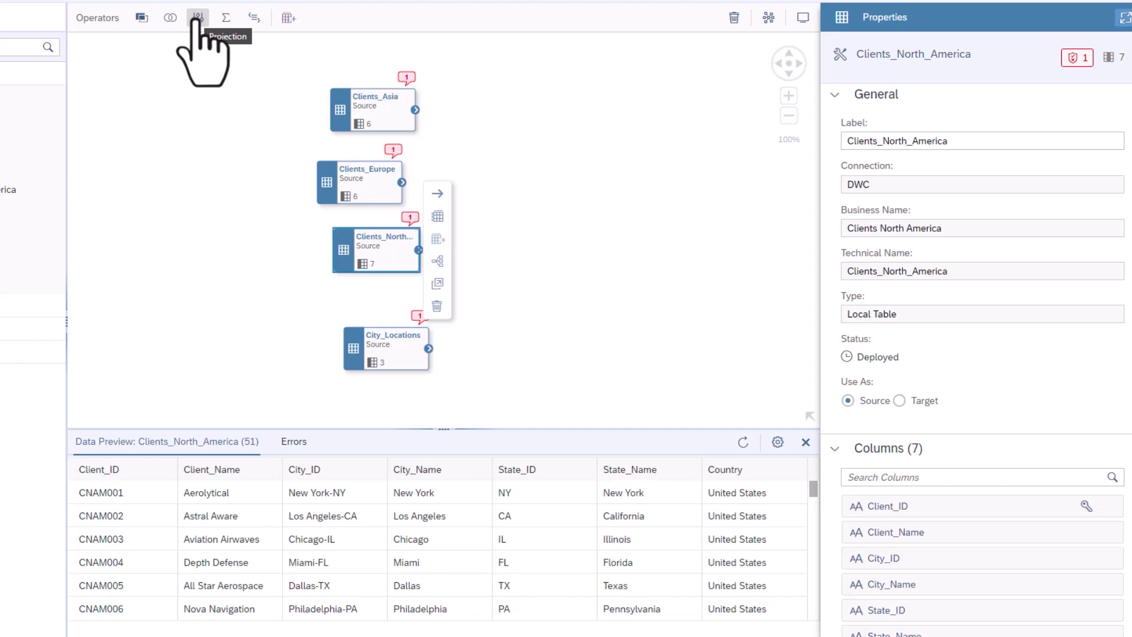
Step: Place three projection nodes on the data flow canvas
{"action": "left_click_drag", "start_coordinate": [198, 17], "coordinate": [526, 107]}
{"action": "left_click_drag", "start_coordinate": [198, 19], "coordinate": [534, 187]}
{"action": "left_click_drag", "start_coordinate": [198, 18], "coordinate": [532, 250]}
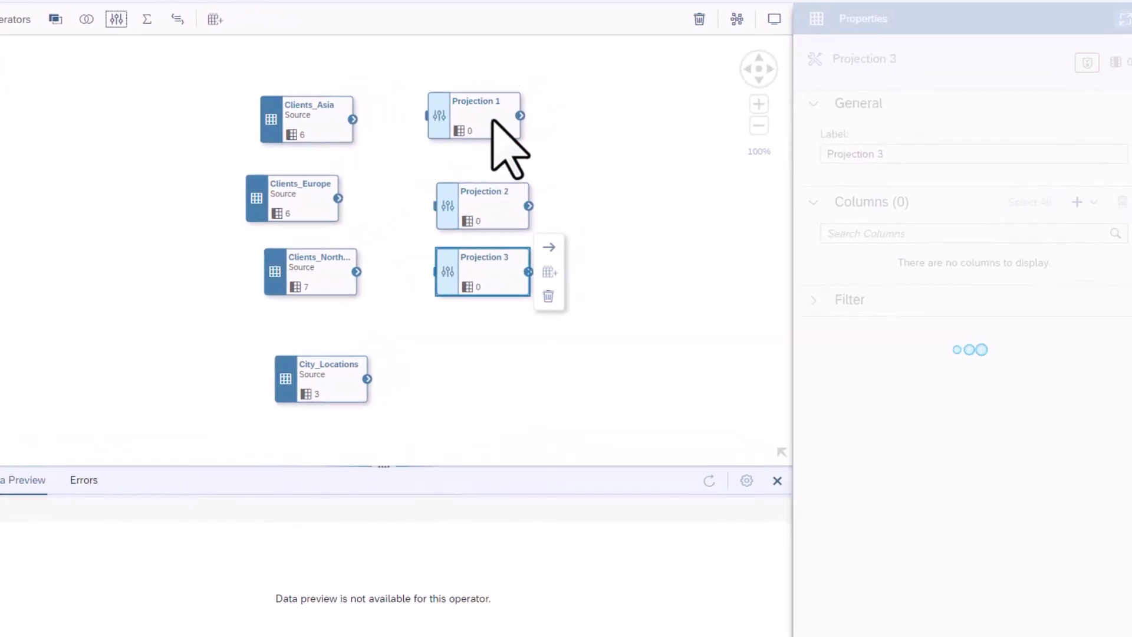
Step: Label the three projections Asia P, EUR P and NA P
{"action": "left_click", "coordinate": [492, 120]}
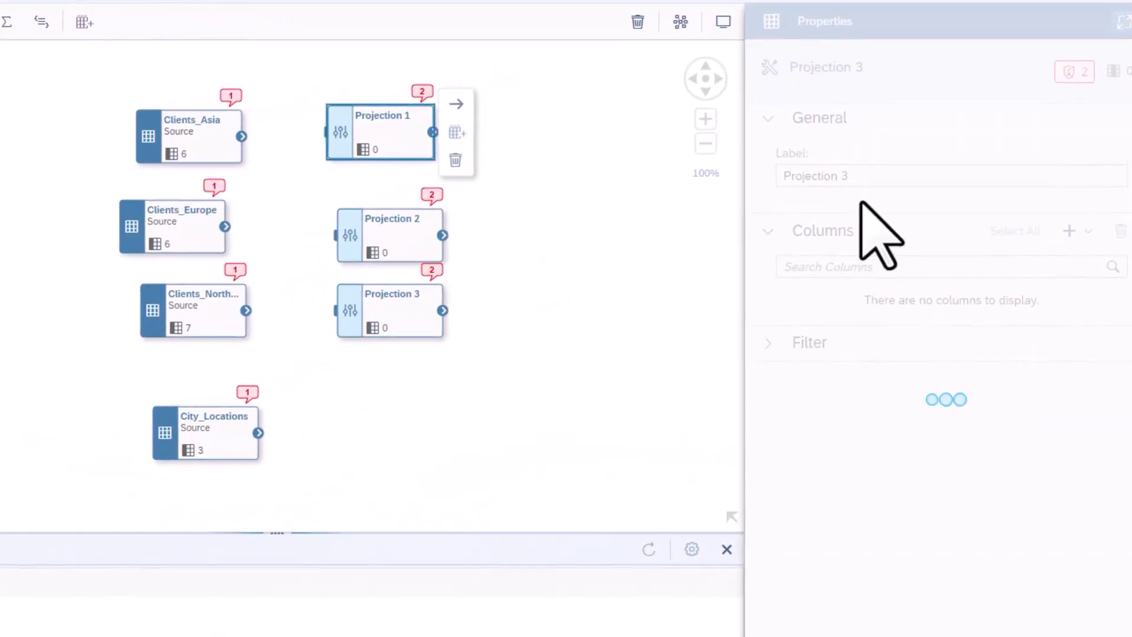
{"action": "left_click_drag", "start_coordinate": [899, 155], "coordinate": [806, 157]}
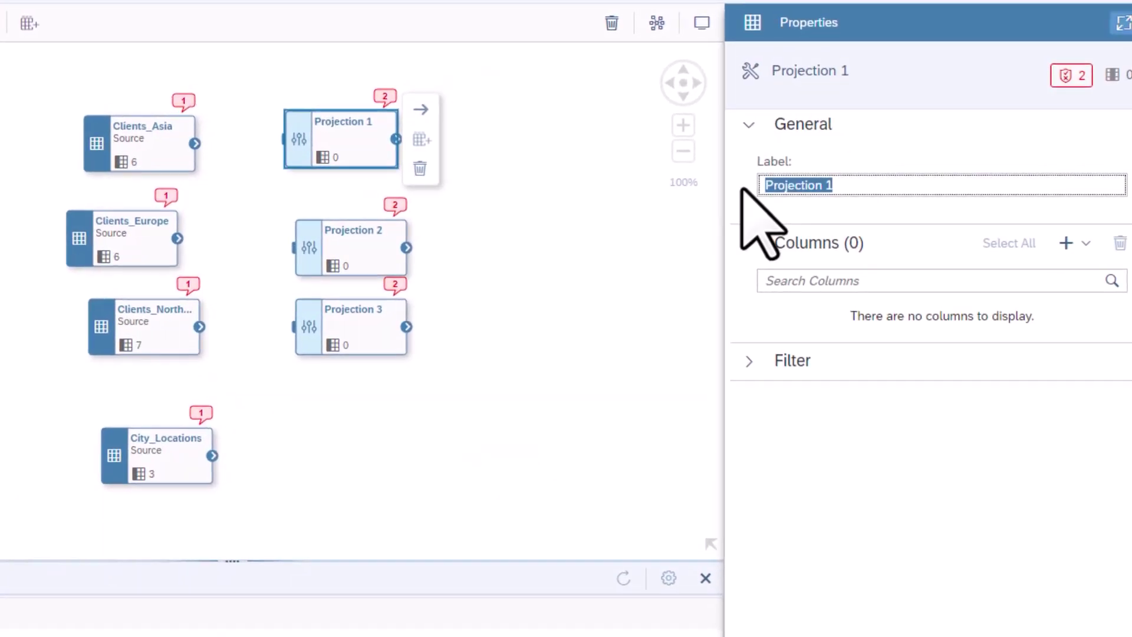
{"action": "type", "text": "Asia P"}
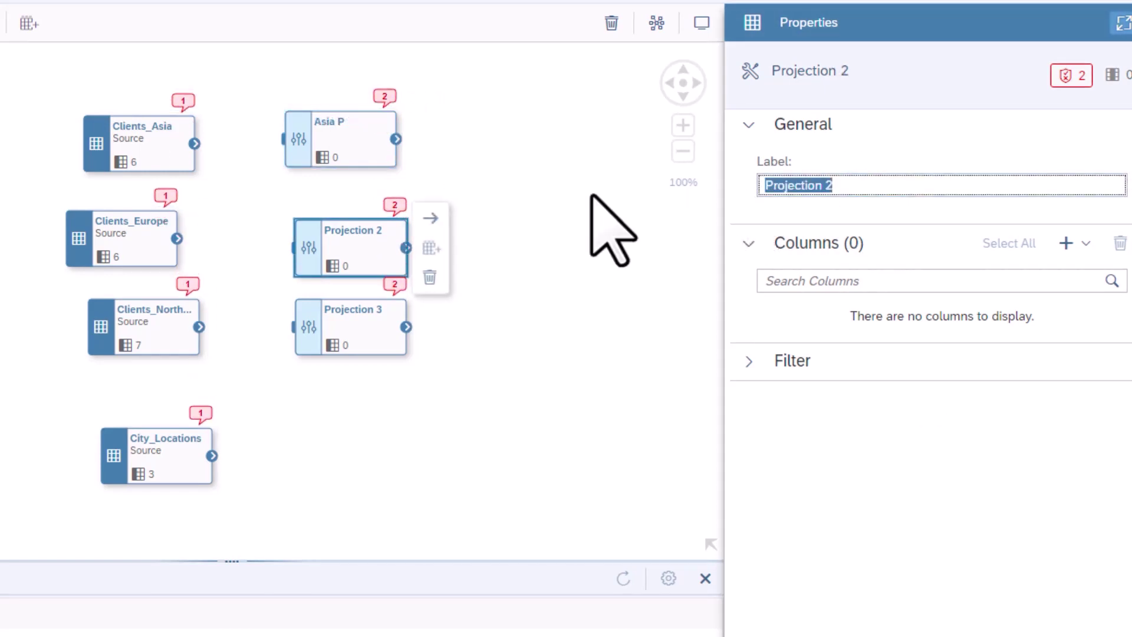
{"action": "type", "text": "EUR P"}
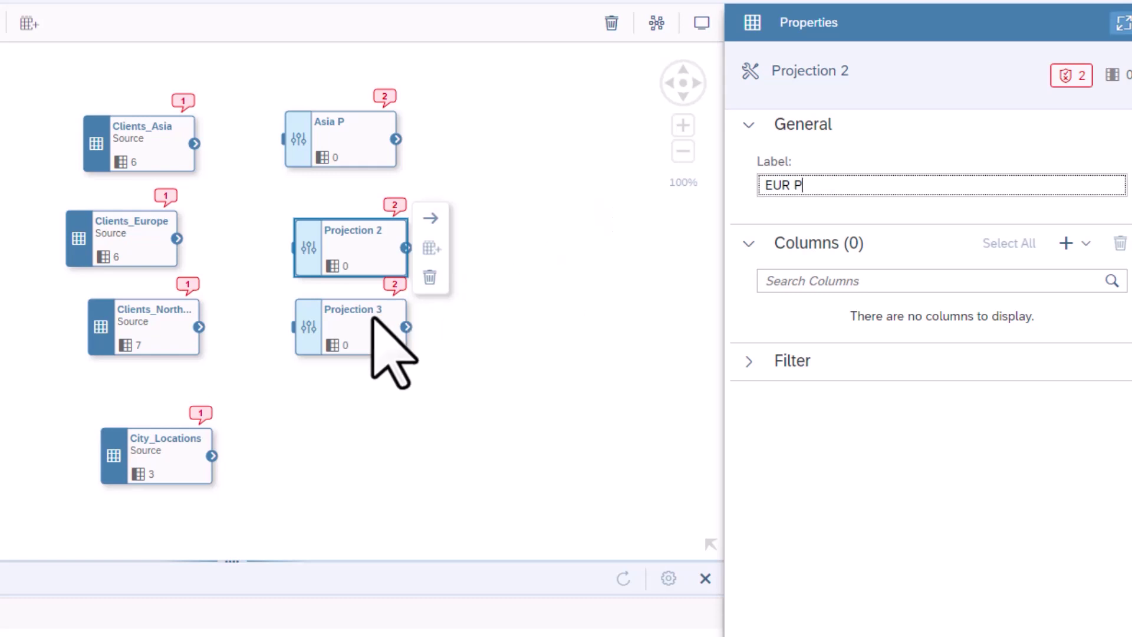
{"action": "left_click", "coordinate": [392, 341]}
{"action": "triple_click", "coordinate": [793, 186]}
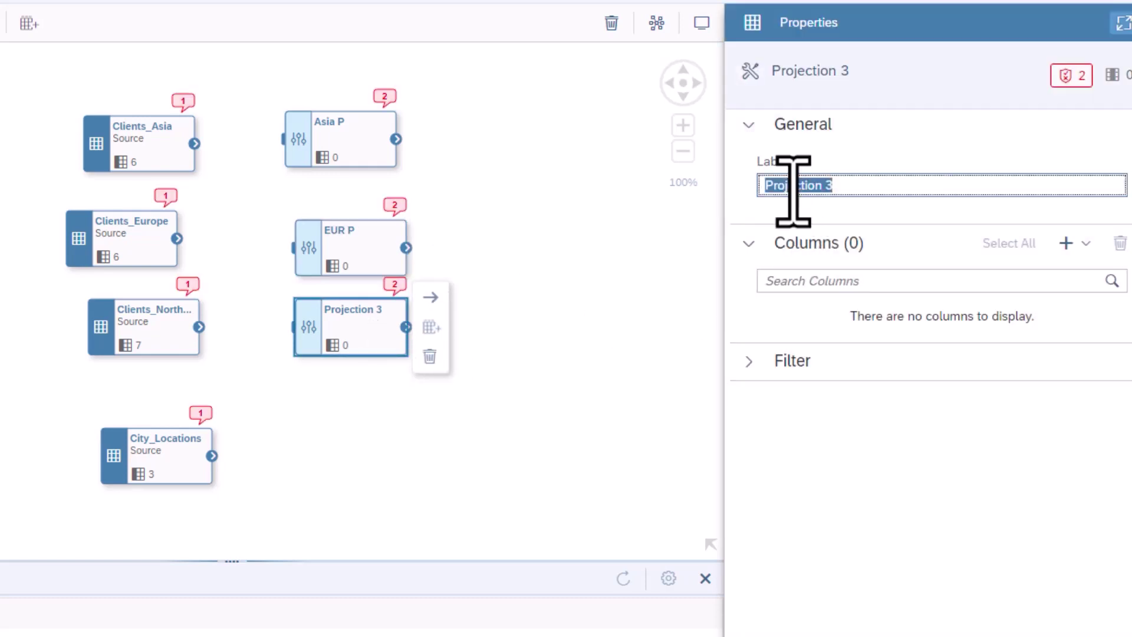
{"action": "type", "text": "NA"}
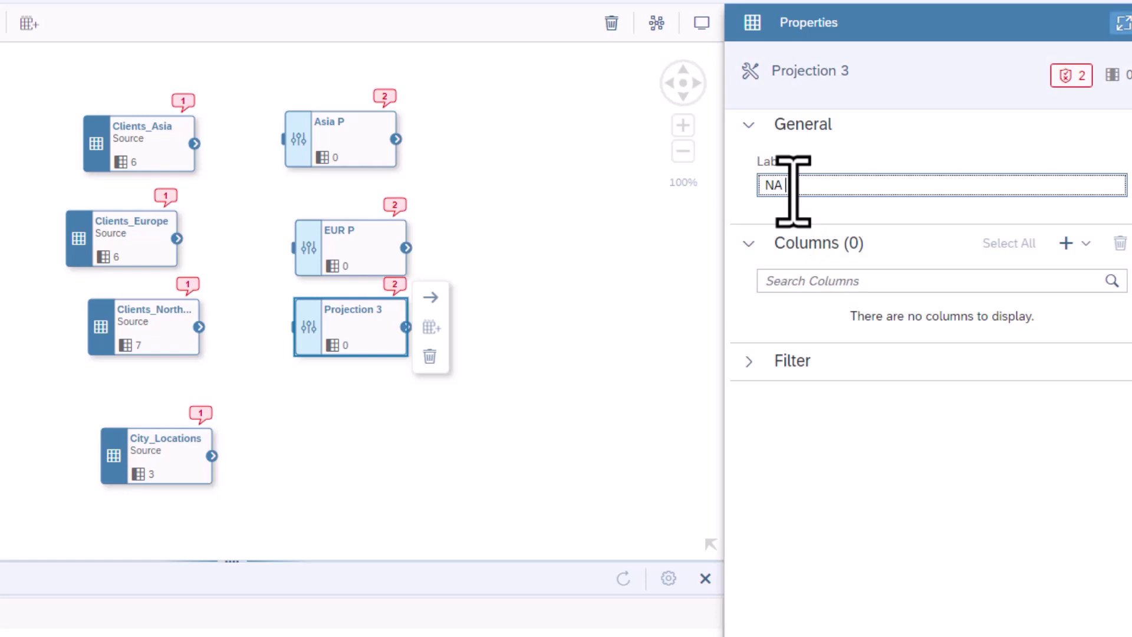
{"action": "type", "text": " P"}
{"action": "key", "text": "Return"}
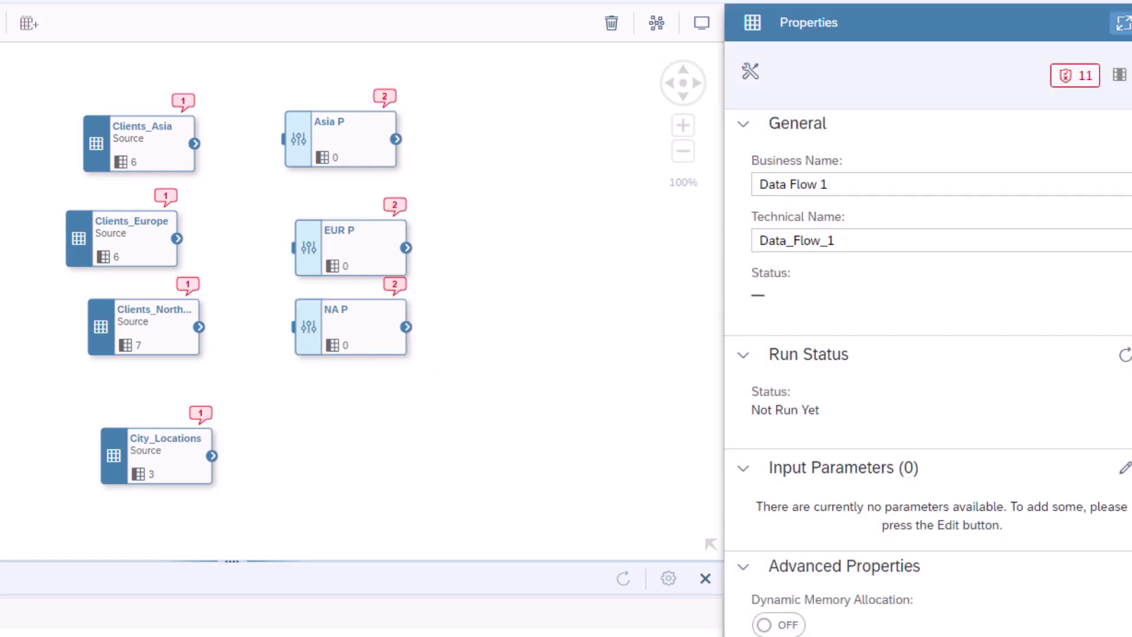
Step: Connect Clients_Asia to Asia P, Clients_Europe to EUR P, and Clients_North_America to NA P
{"action": "left_click", "coordinate": [188, 149]}
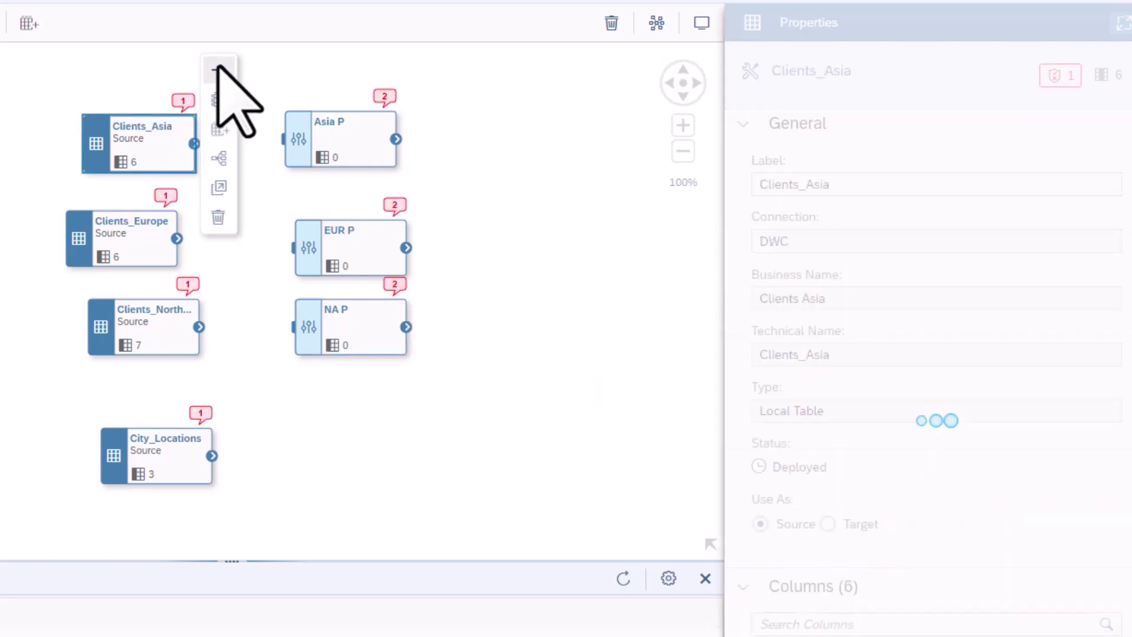
{"action": "left_click_drag", "start_coordinate": [217, 66], "coordinate": [348, 144]}
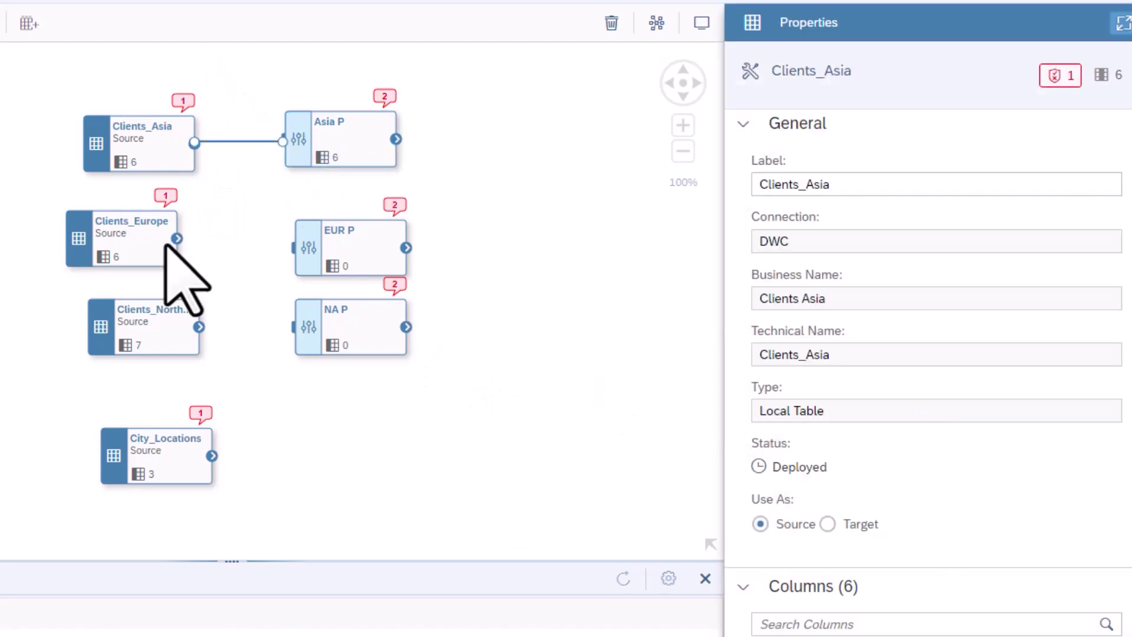
{"action": "left_click", "coordinate": [159, 251]}
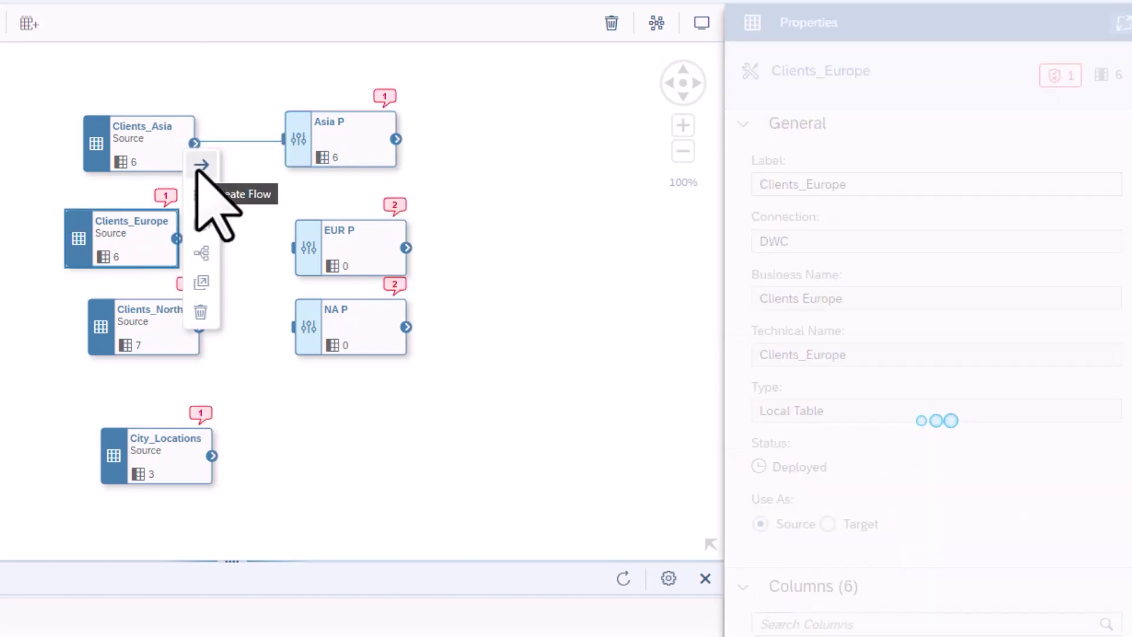
{"action": "left_click_drag", "start_coordinate": [201, 165], "coordinate": [346, 259]}
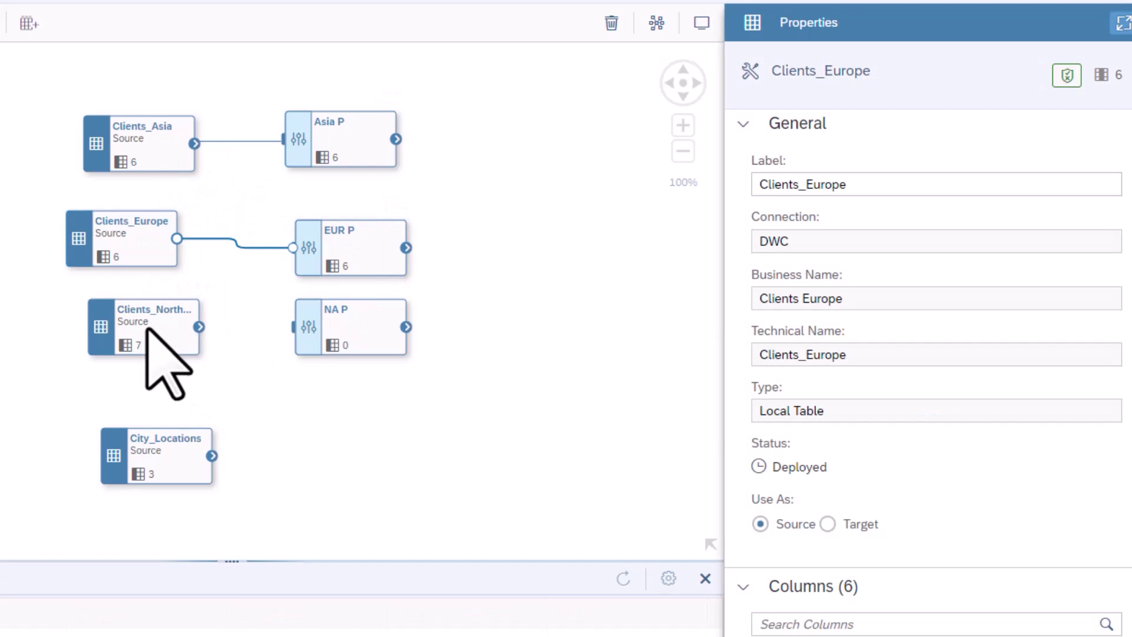
{"action": "left_click", "coordinate": [150, 333]}
{"action": "left_click_drag", "start_coordinate": [222, 251], "coordinate": [366, 329]}
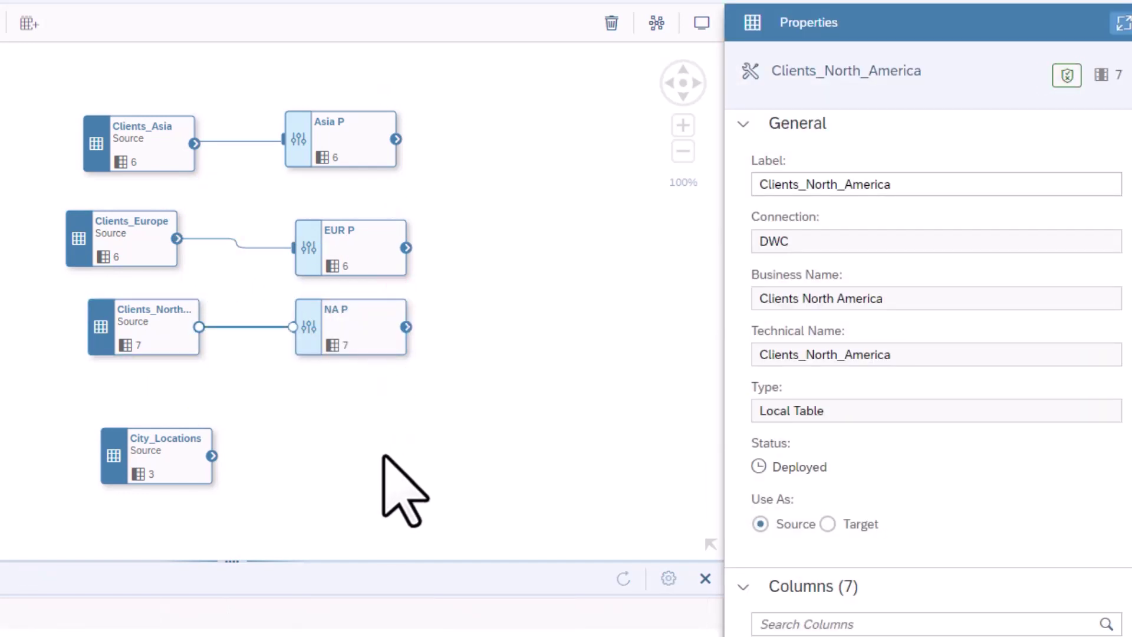
{"action": "left_click", "coordinate": [357, 326]}
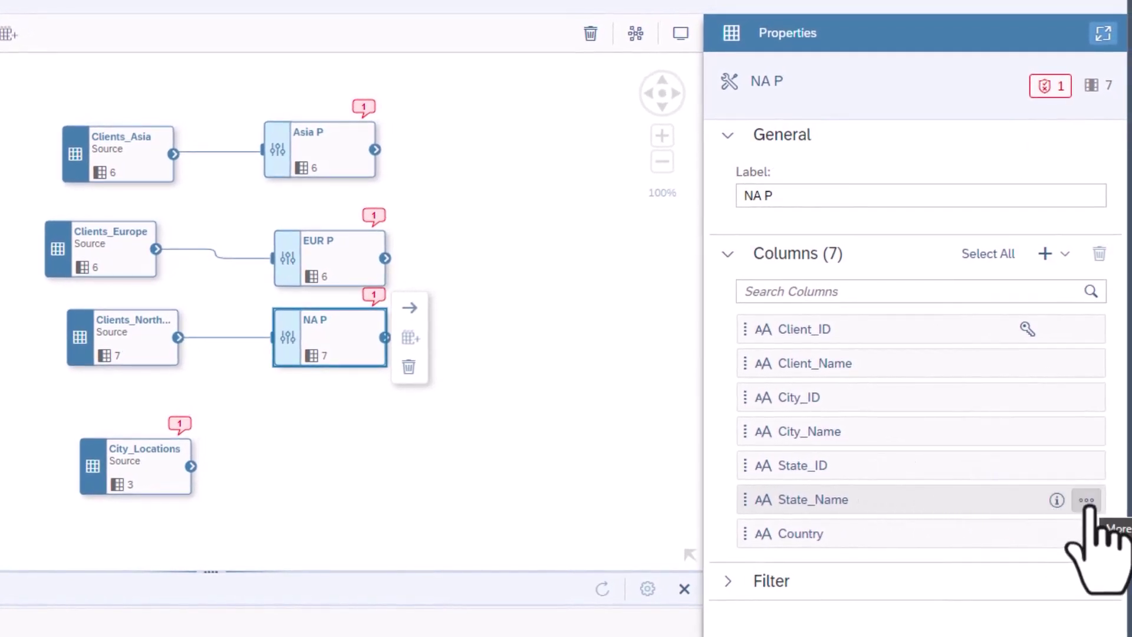
Step: Rename NA P's State_Name column to State_Region)Name
{"action": "left_click", "coordinate": [1086, 501]}
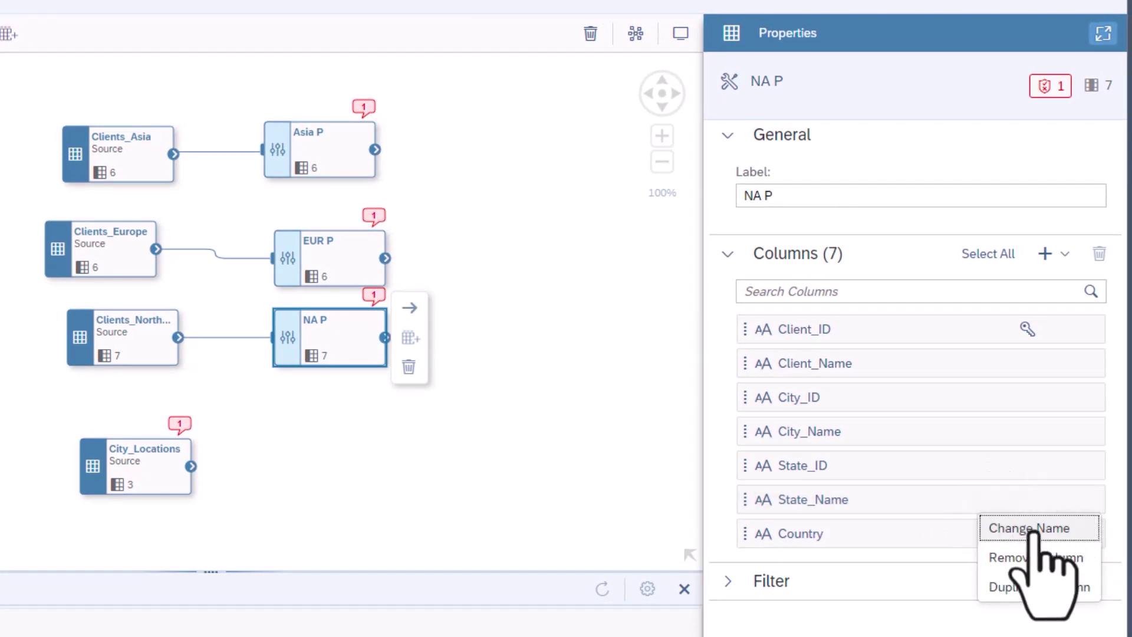
{"action": "left_click", "coordinate": [1033, 529]}
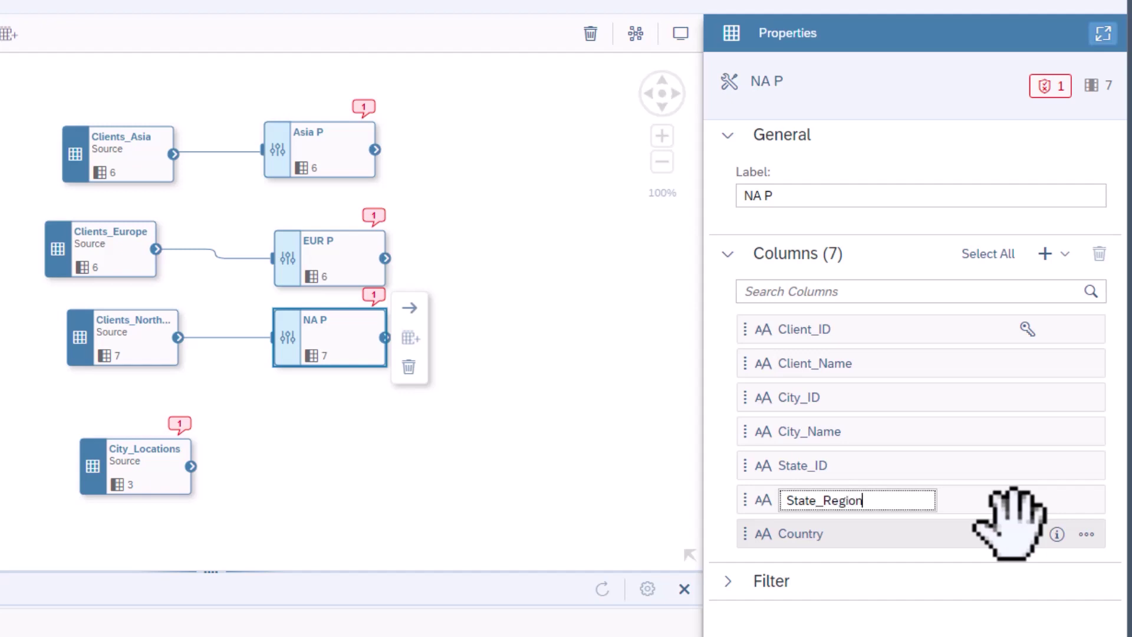
{"action": "key", "text": "Return"}
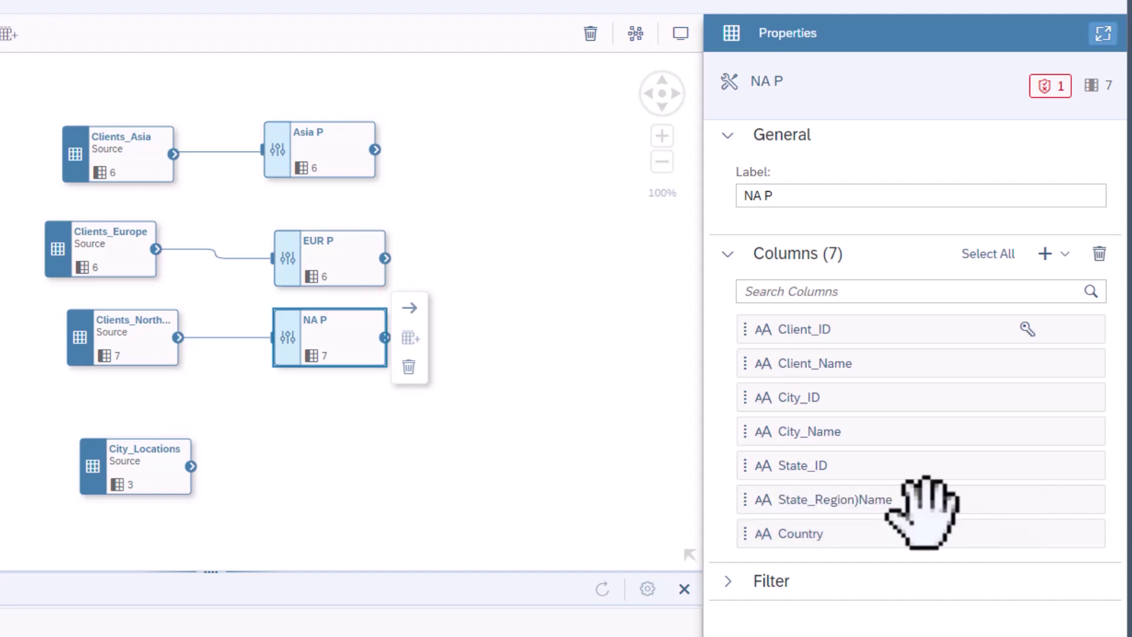
Step: Add a validated State_ID calculated column with expression 'N/A' to Asia P
{"action": "left_click", "coordinate": [328, 135]}
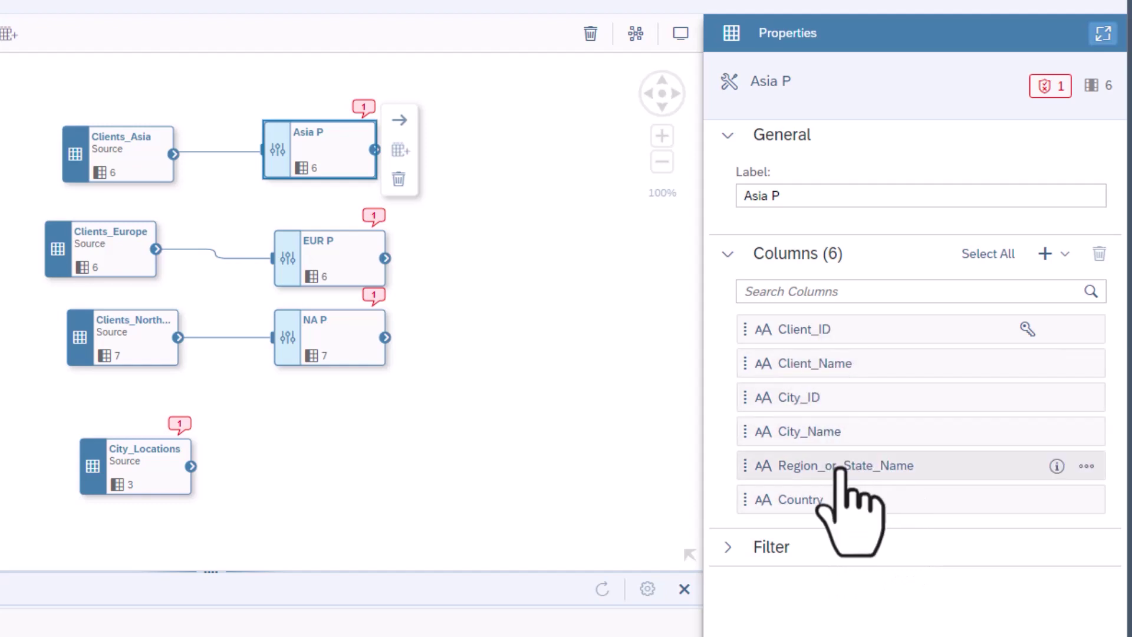
{"action": "left_click", "coordinate": [1063, 253]}
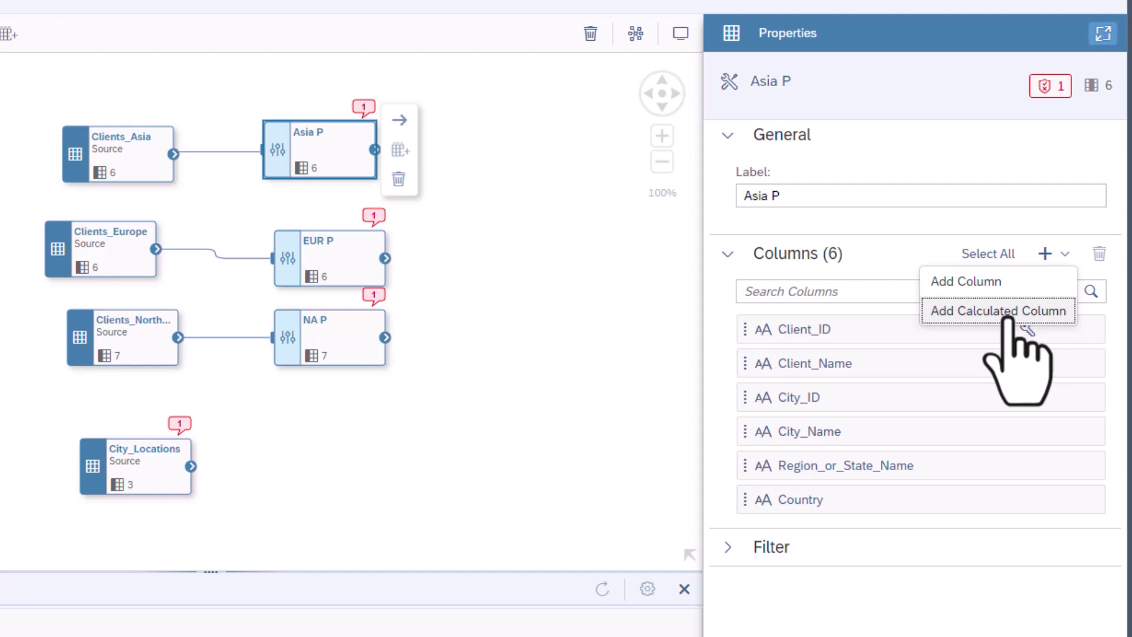
{"action": "left_click", "coordinate": [1008, 316]}
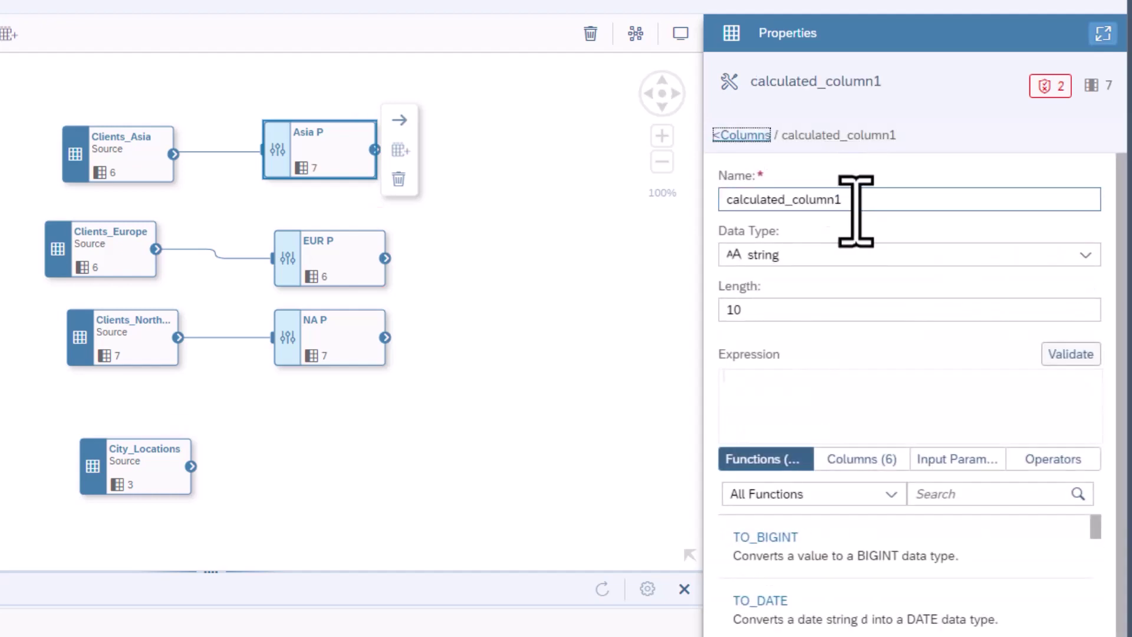
{"action": "type", "text": "State_ID"}
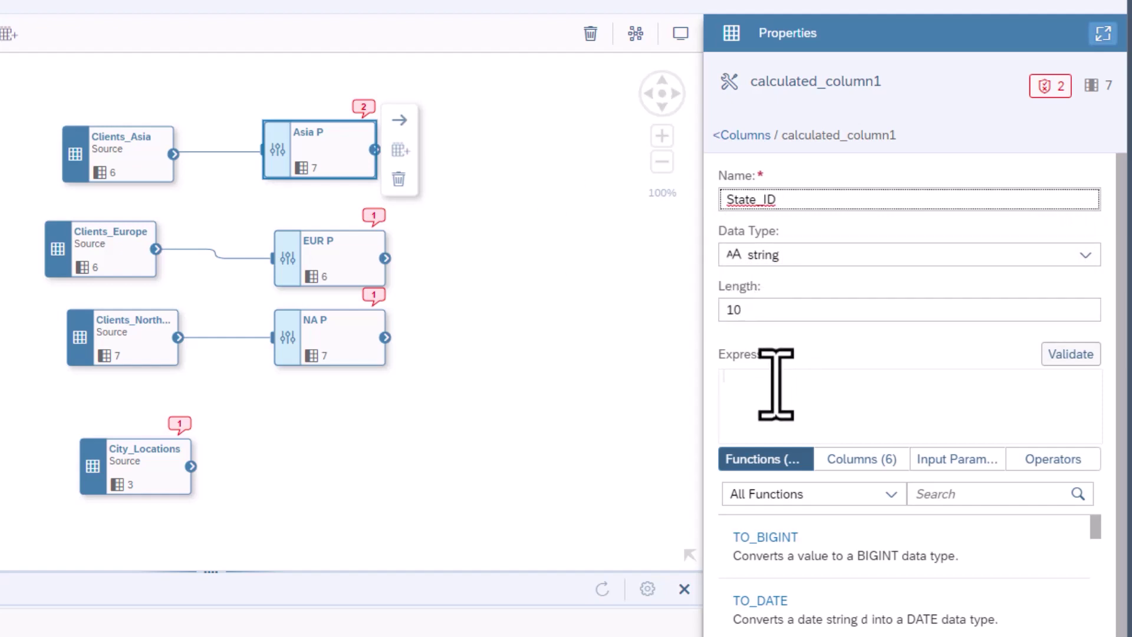
{"action": "left_click", "coordinate": [777, 383]}
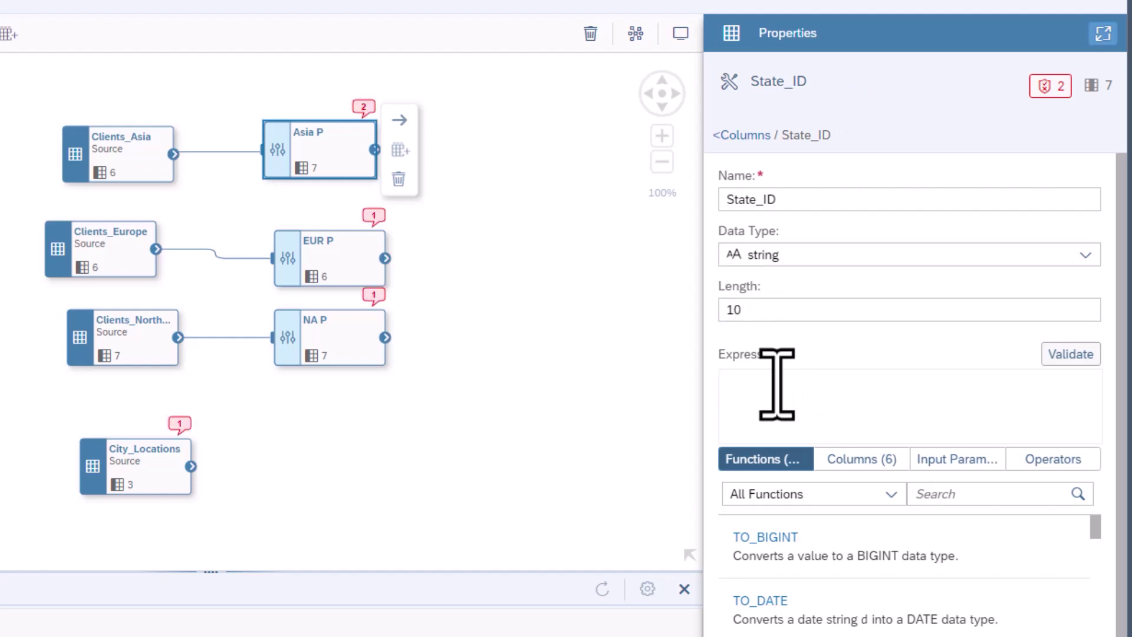
{"action": "type", "text": "'N"}
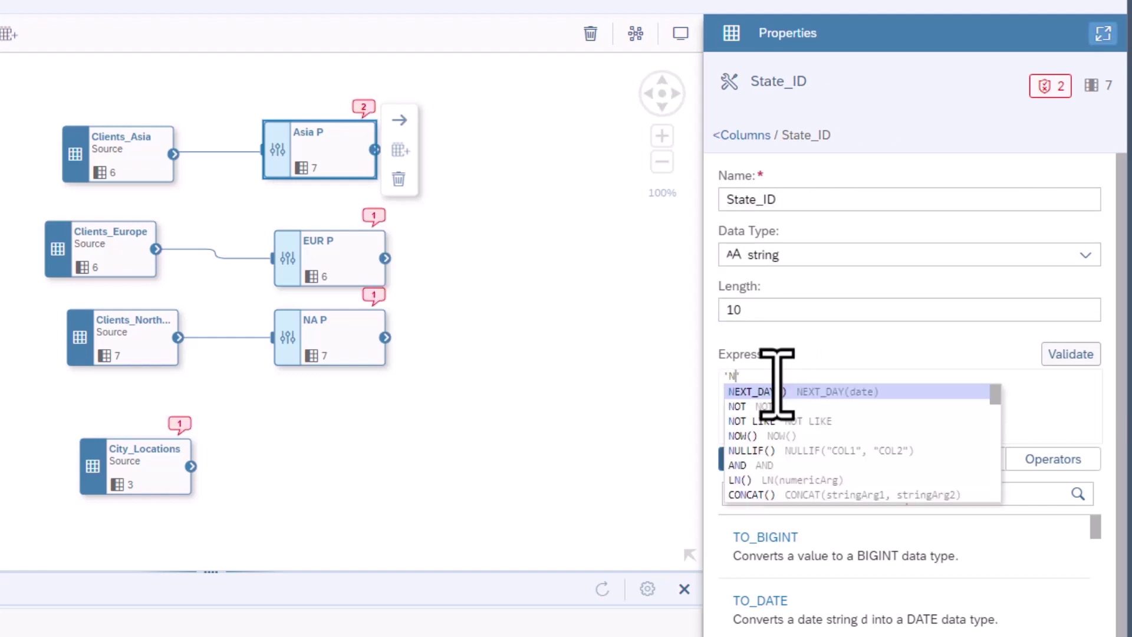
{"action": "type", "text": "/A"}
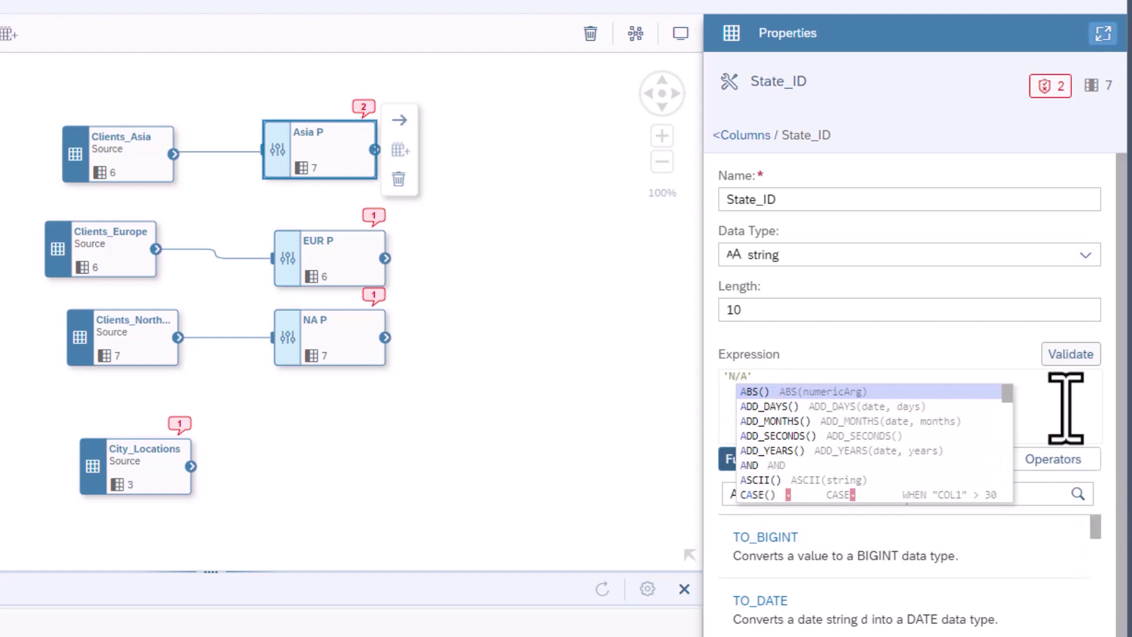
{"action": "type", "text": "'"}
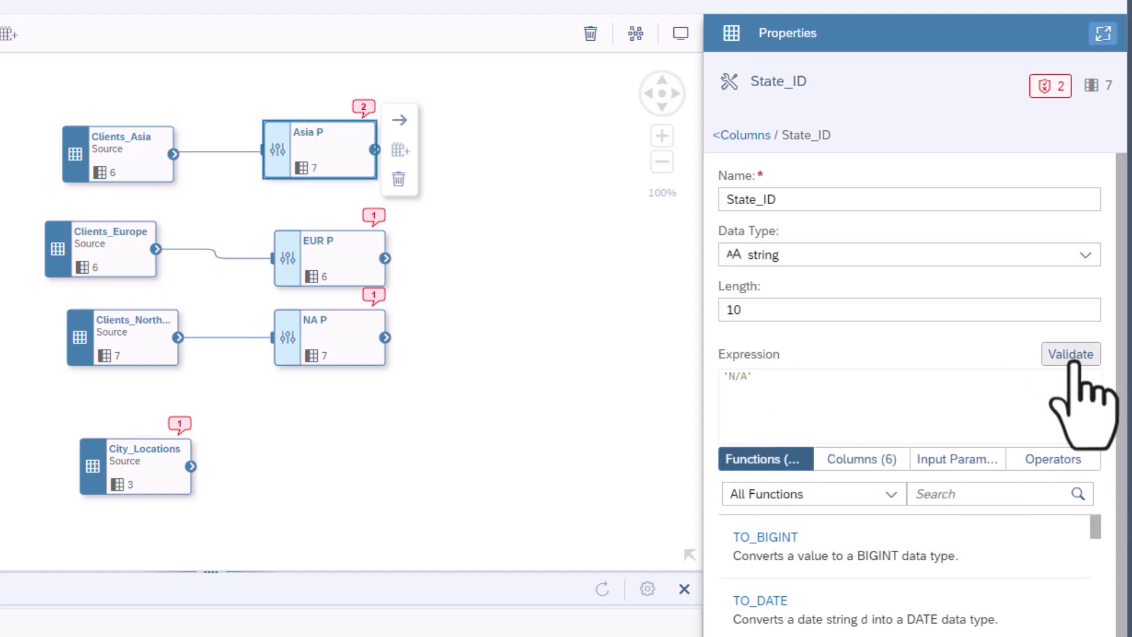
{"action": "left_click", "coordinate": [1073, 359]}
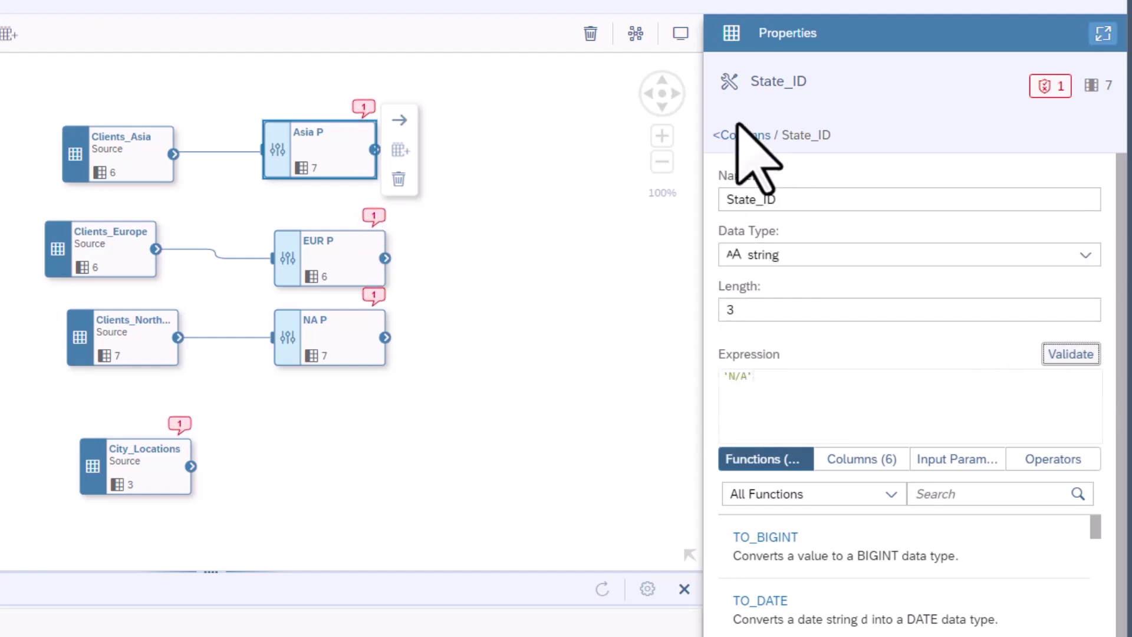
{"action": "left_click", "coordinate": [741, 135]}
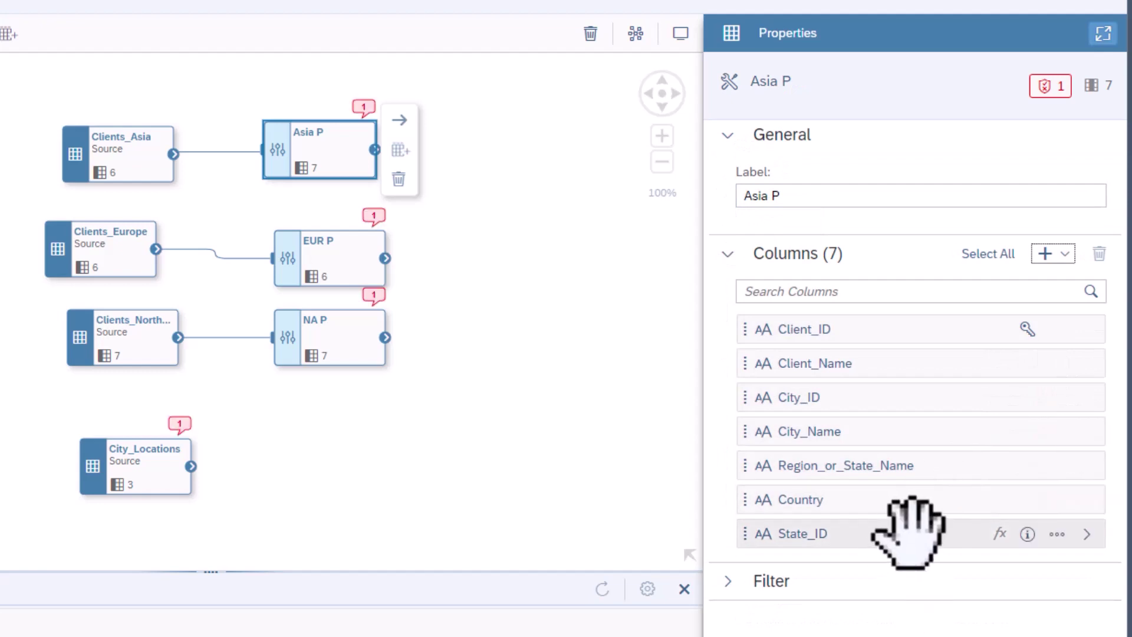
Step: Move State_ID above Region_or_State_Name and rename that column State_Region_Name
{"action": "left_click_drag", "start_coordinate": [902, 527], "coordinate": [930, 462]}
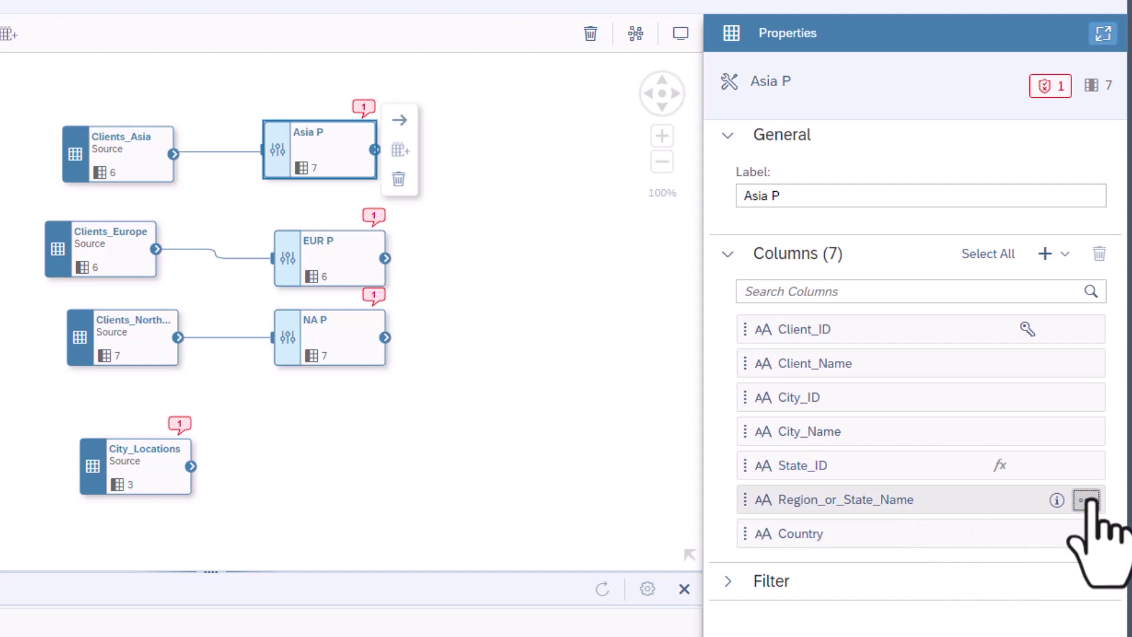
{"action": "left_click", "coordinate": [1073, 500]}
{"action": "left_click", "coordinate": [1043, 527]}
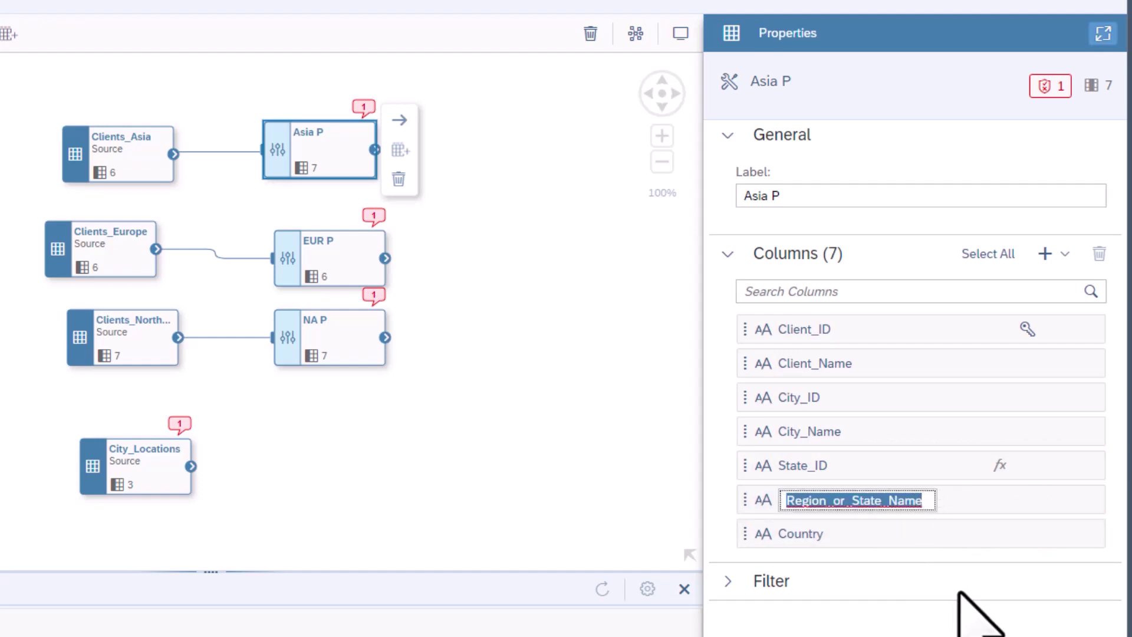
{"action": "type", "text": "State_Region_Name"}
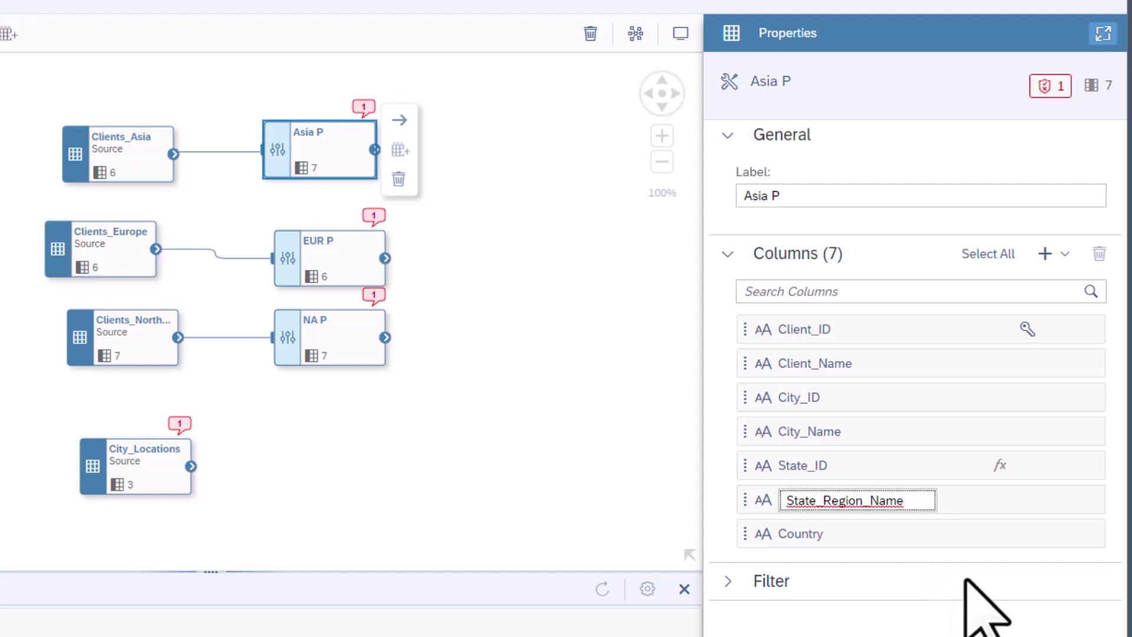
{"action": "key", "text": "Return"}
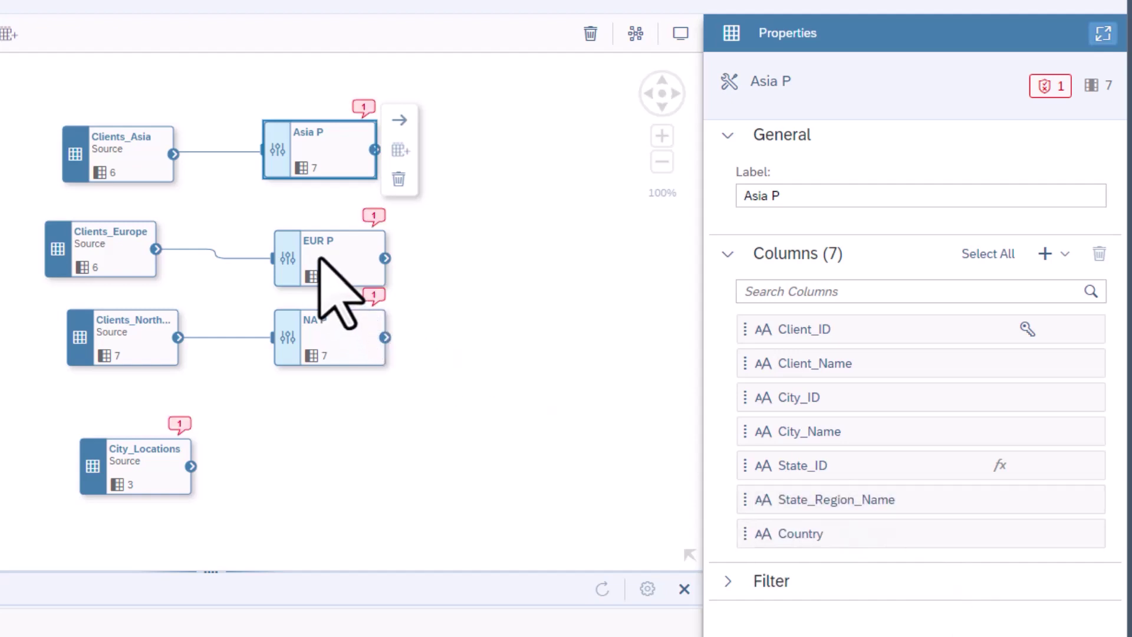
Step: Add a State_ID calculated column of 'N/A' to EUR P and move it above State_Region_Name
{"action": "left_click", "coordinate": [320, 257]}
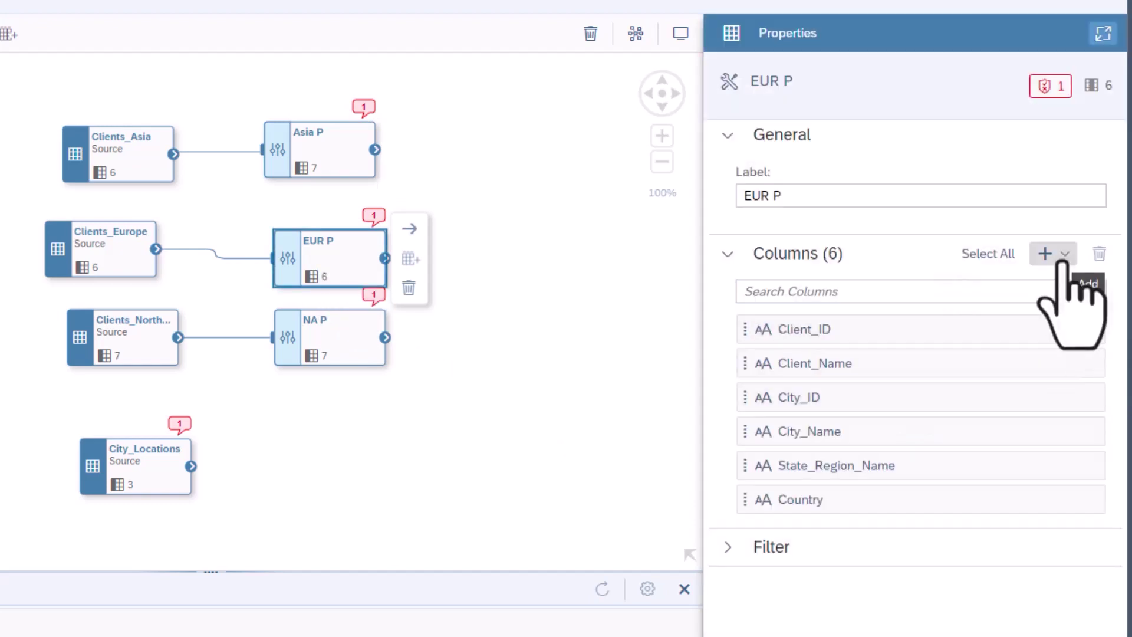
{"action": "left_click", "coordinate": [1061, 259]}
{"action": "left_click", "coordinate": [1033, 311]}
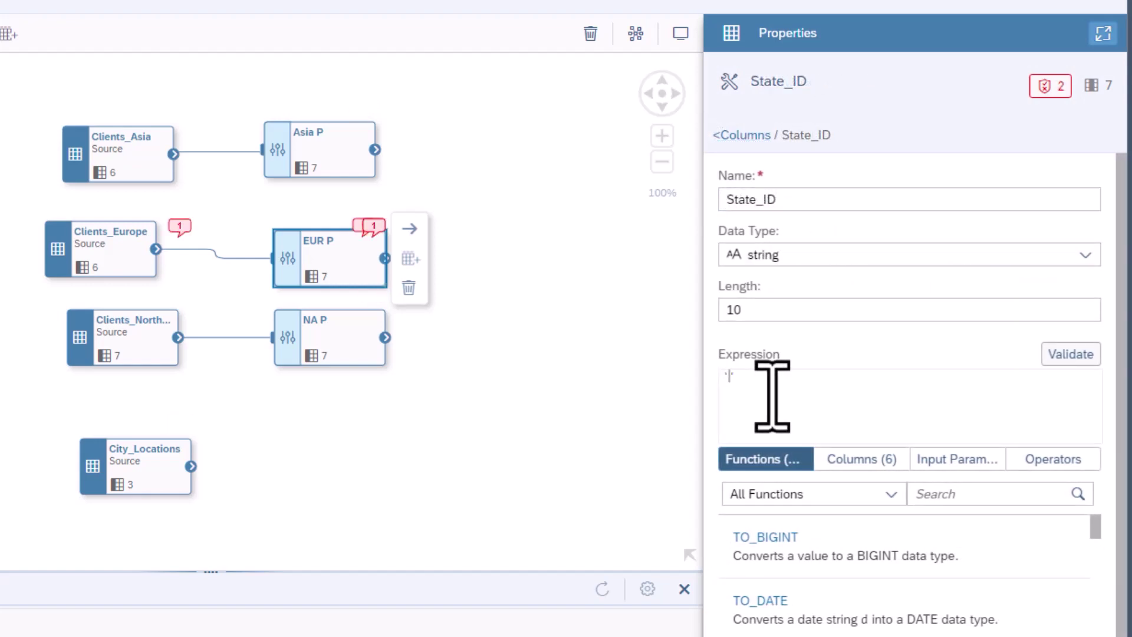
{"action": "type", "text": "N/A"}
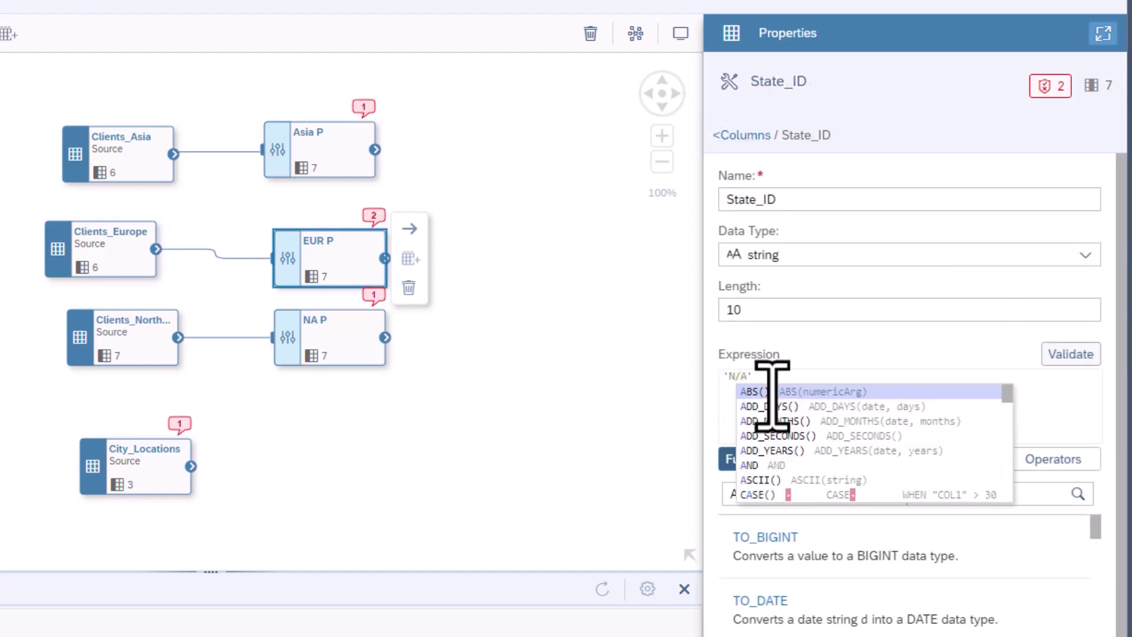
{"action": "left_click", "coordinate": [1070, 354]}
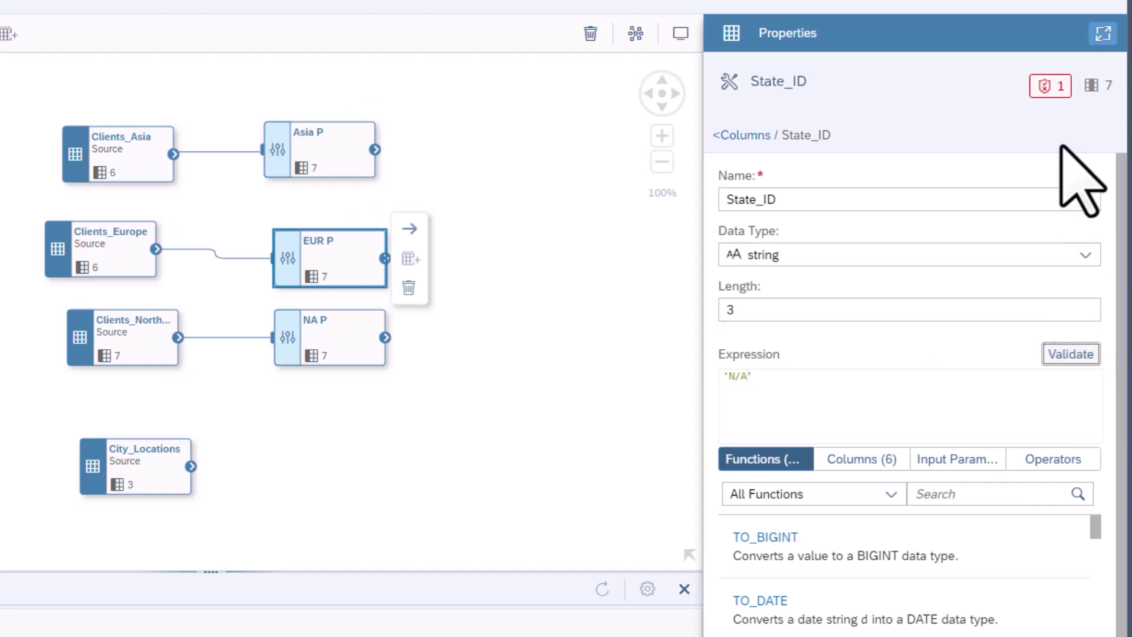
{"action": "left_click", "coordinate": [728, 137]}
{"action": "left_click_drag", "start_coordinate": [929, 526], "coordinate": [957, 443]}
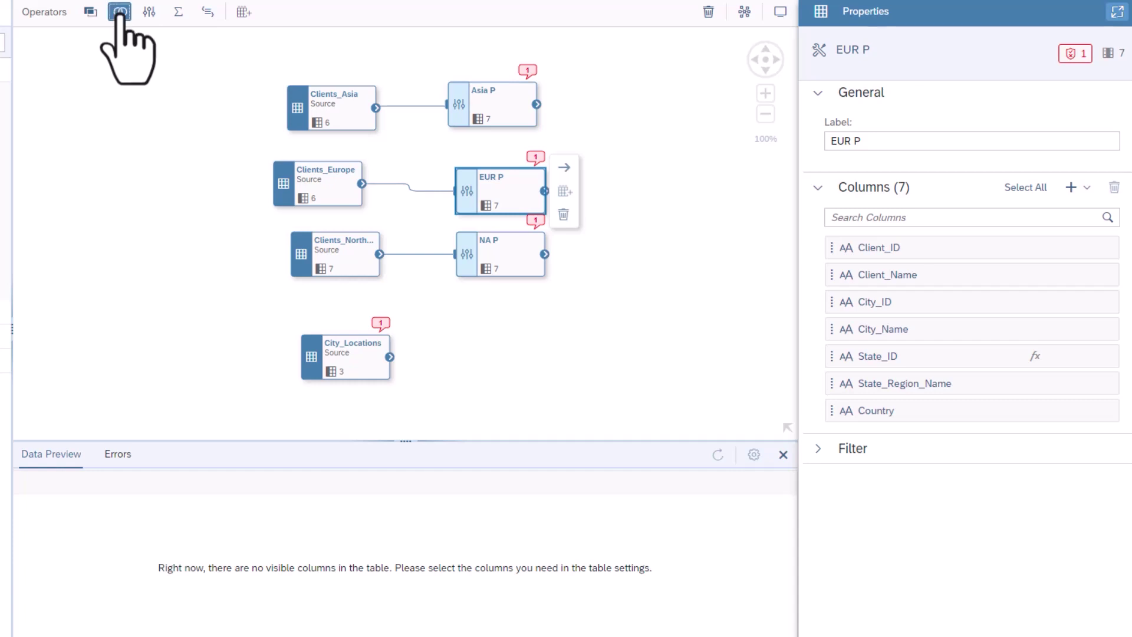
Step: Place a union labelled Asia ERU and connect Asia P and EUR P into it
{"action": "left_click_drag", "start_coordinate": [120, 13], "coordinate": [655, 152]}
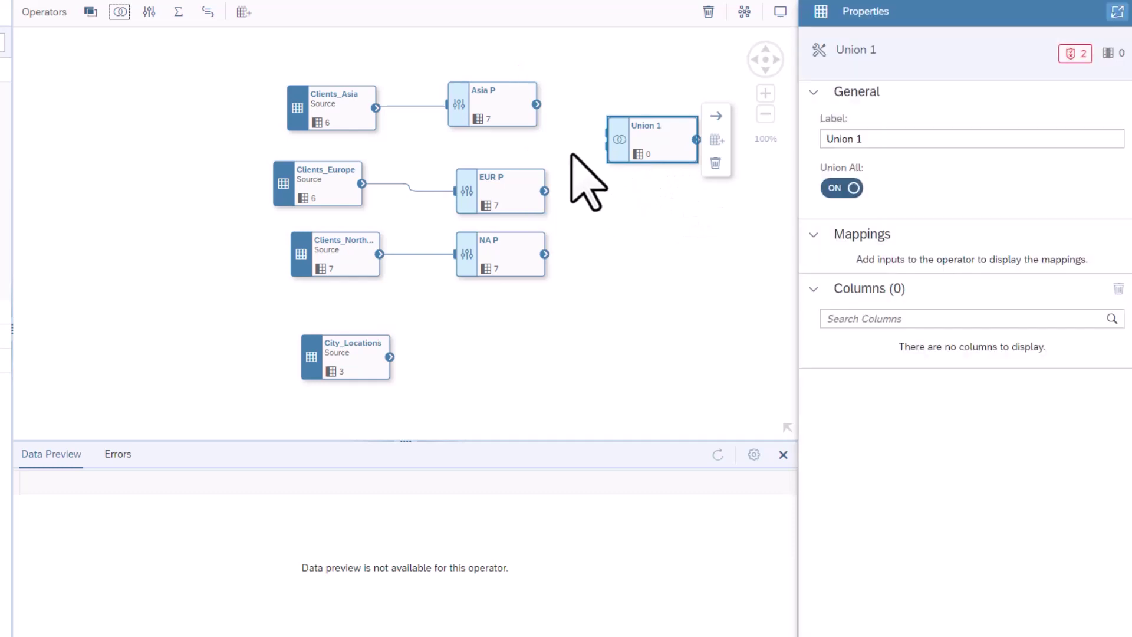
{"action": "left_click_drag", "start_coordinate": [890, 137], "coordinate": [809, 135]}
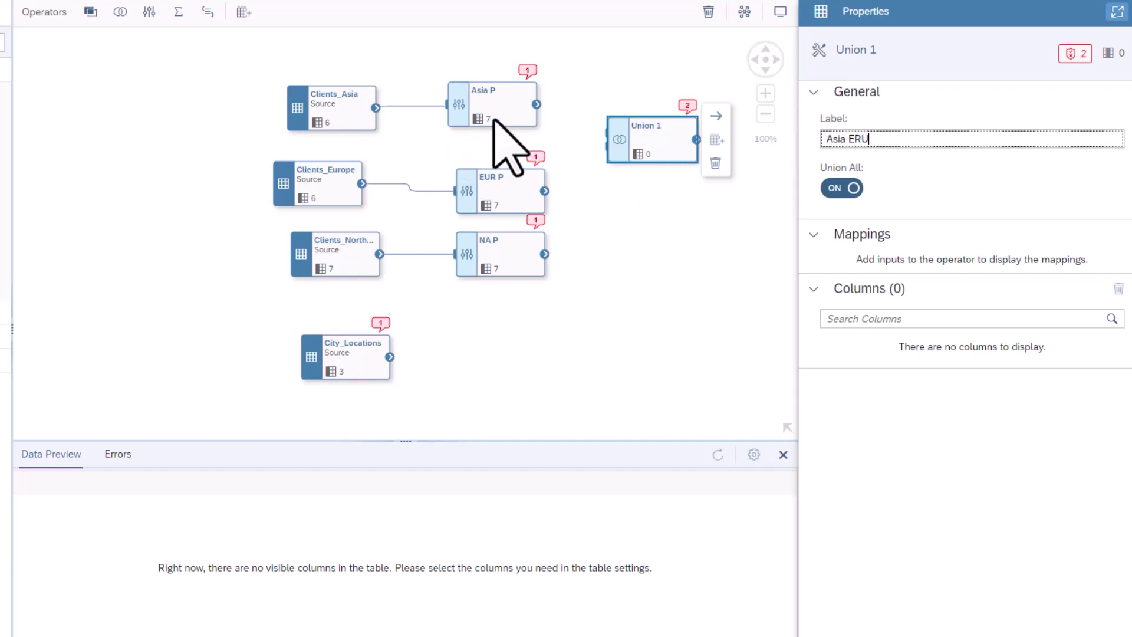
{"action": "left_click", "coordinate": [529, 103]}
{"action": "left_click_drag", "start_coordinate": [529, 102], "coordinate": [647, 165]}
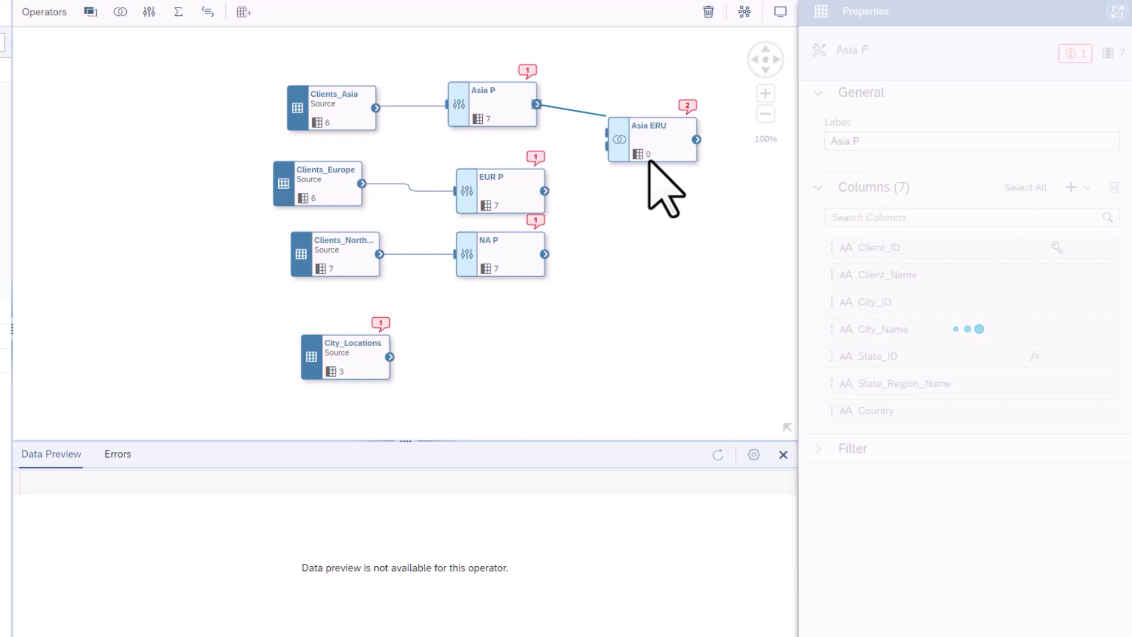
{"action": "left_click_drag", "start_coordinate": [544, 192], "coordinate": [665, 135]}
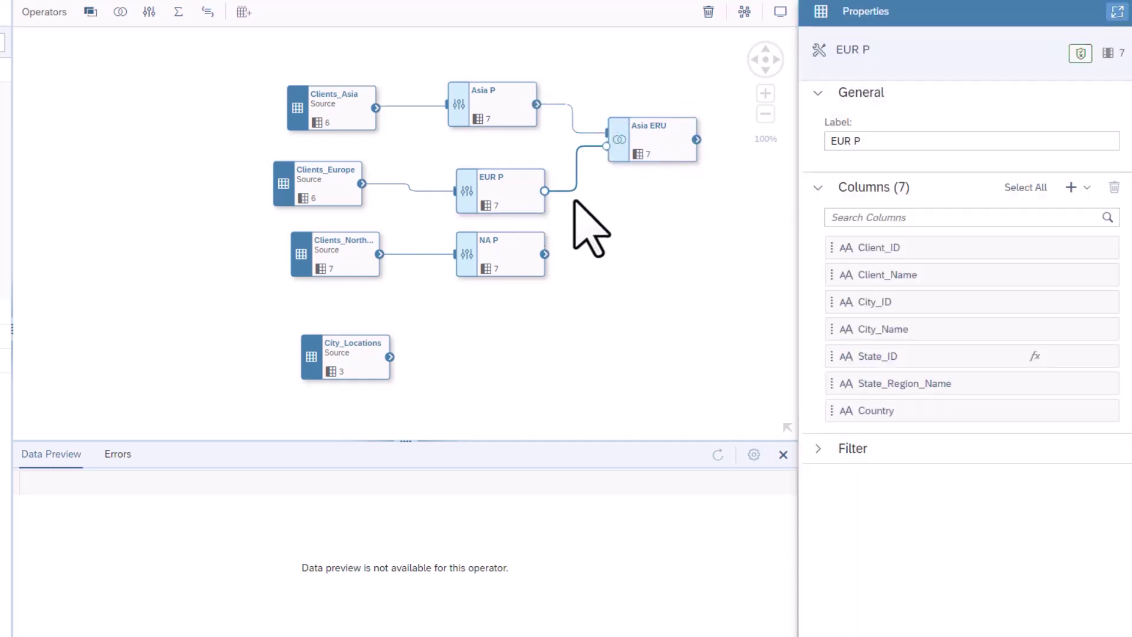
{"action": "left_click", "coordinate": [668, 140]}
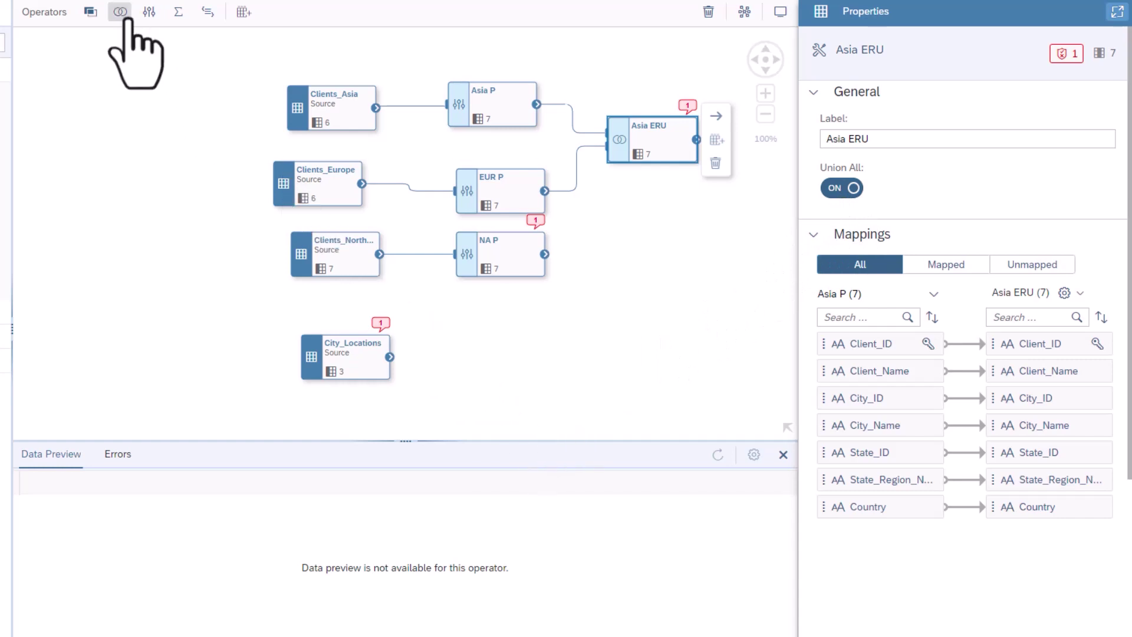
Step: Place a second union and connect Asia ERU and NA P into it
{"action": "left_click_drag", "start_coordinate": [122, 14], "coordinate": [750, 243]}
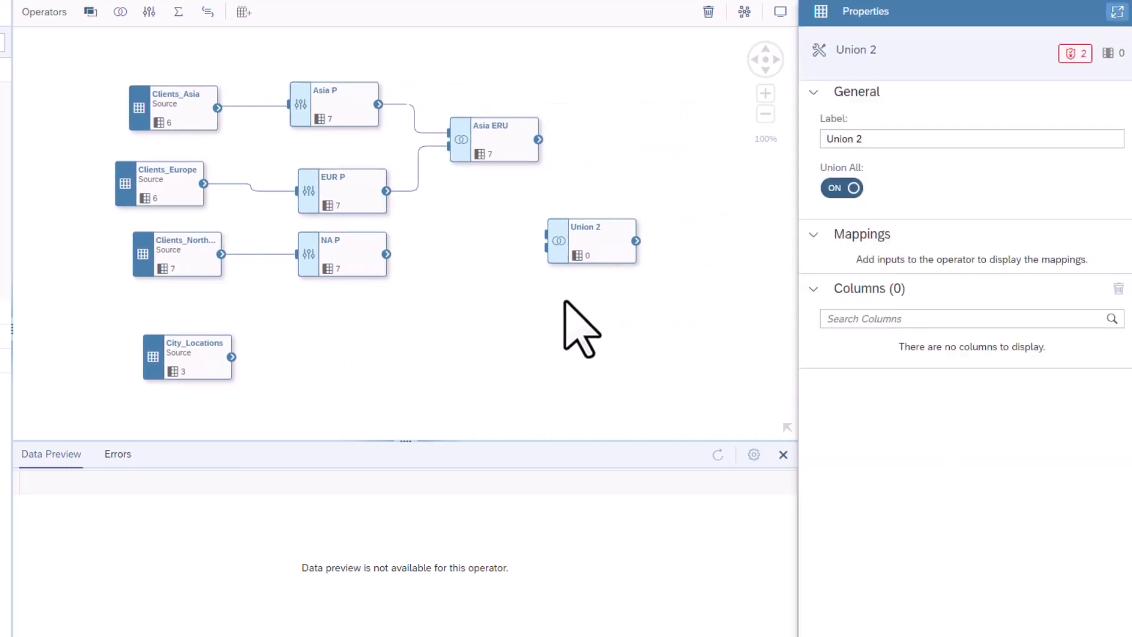
{"action": "left_click", "coordinate": [439, 263]}
{"action": "left_click", "coordinate": [523, 155]}
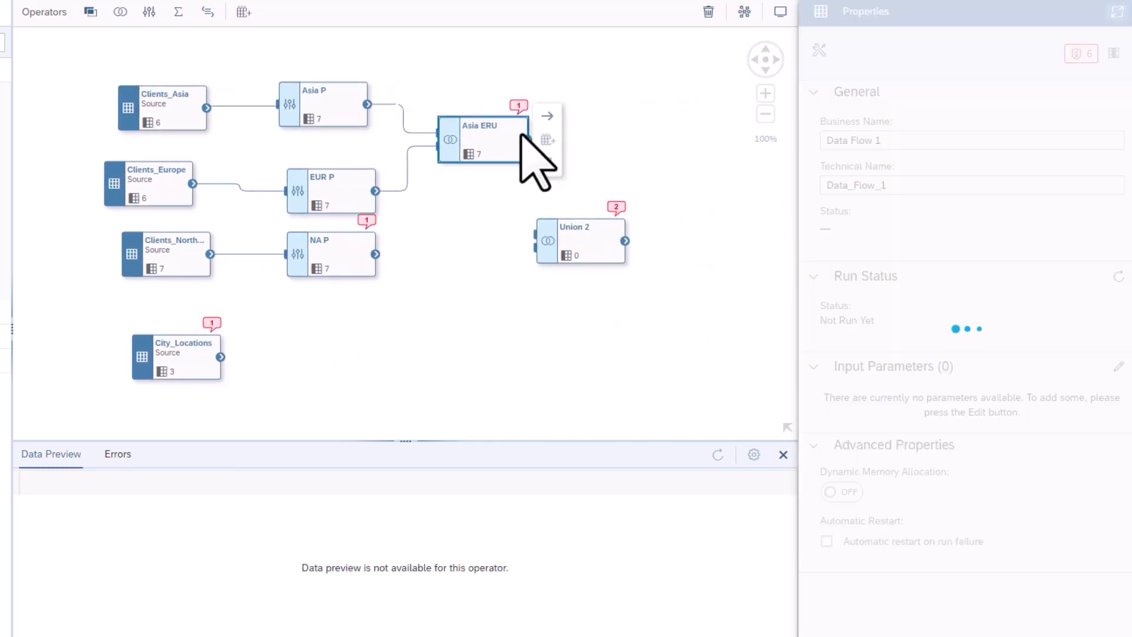
{"action": "left_click_drag", "start_coordinate": [542, 119], "coordinate": [571, 243]}
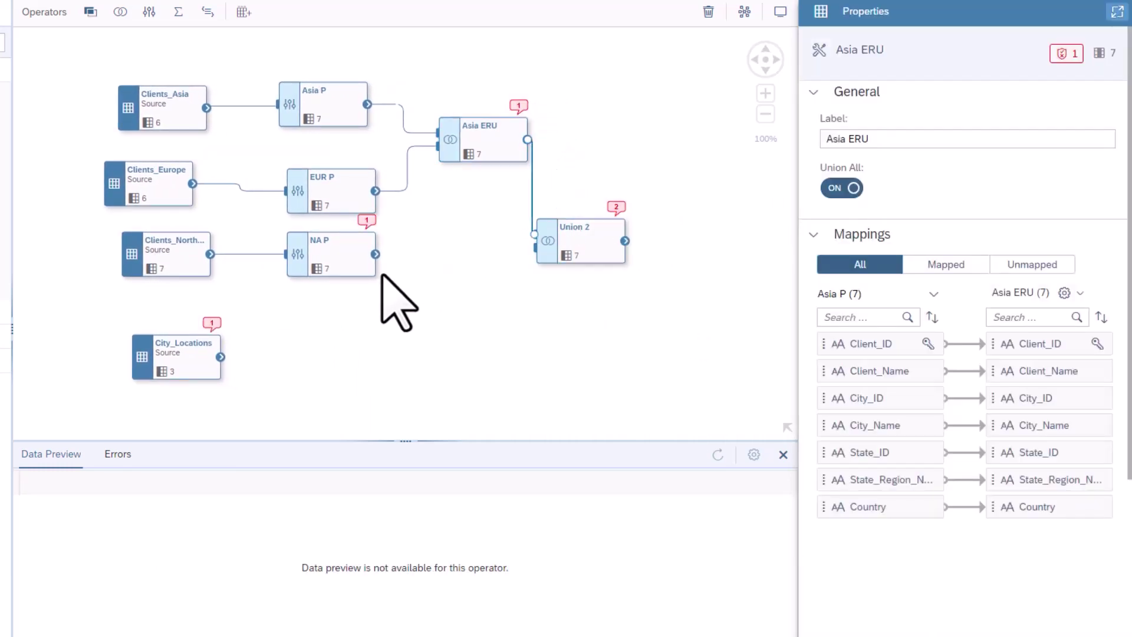
{"action": "left_click", "coordinate": [341, 255]}
{"action": "left_click_drag", "start_coordinate": [397, 230], "coordinate": [594, 231]}
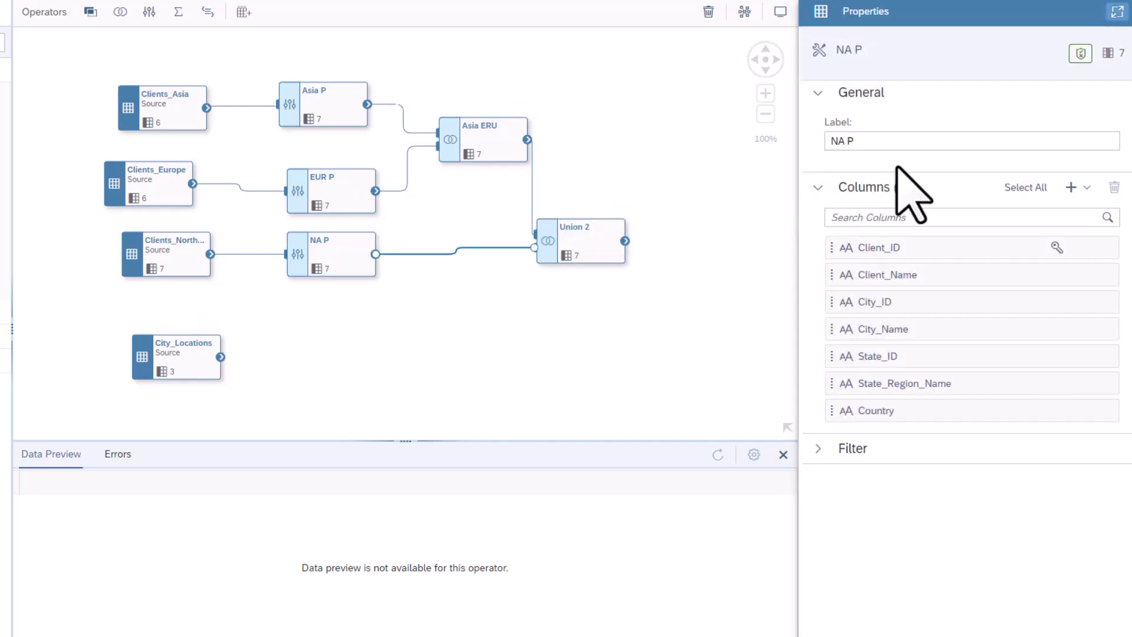
Step: Label the second union Asia EUR NA
{"action": "left_click", "coordinate": [583, 243]}
{"action": "left_click_drag", "start_coordinate": [867, 138], "coordinate": [813, 135]}
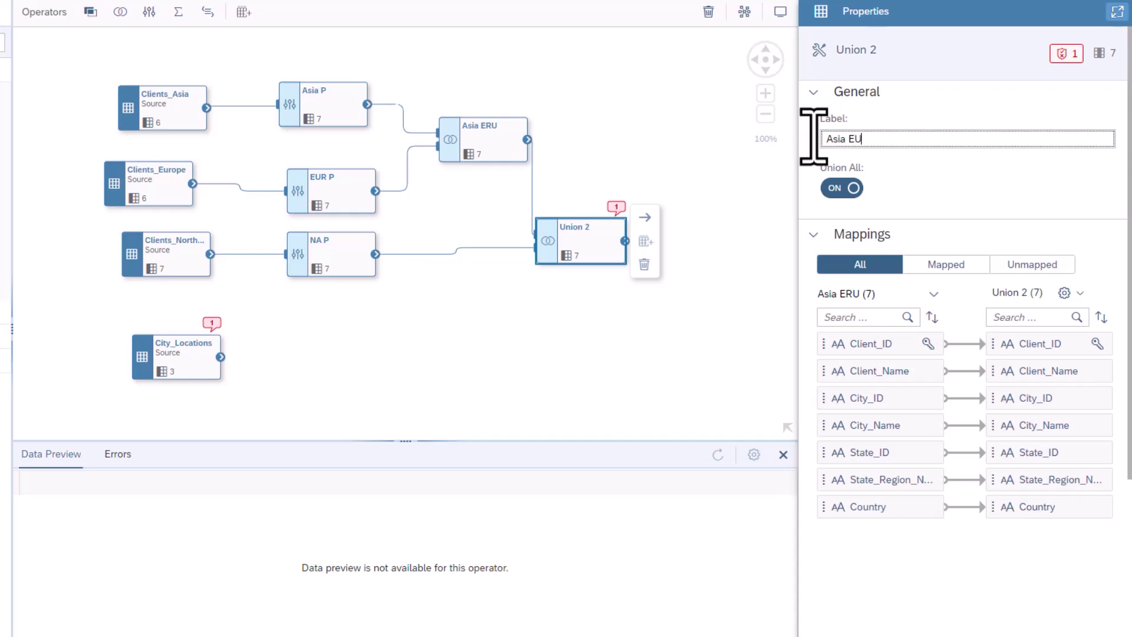
{"action": "type", "text": "Asia EUR NA"}
{"action": "key", "text": "Return"}
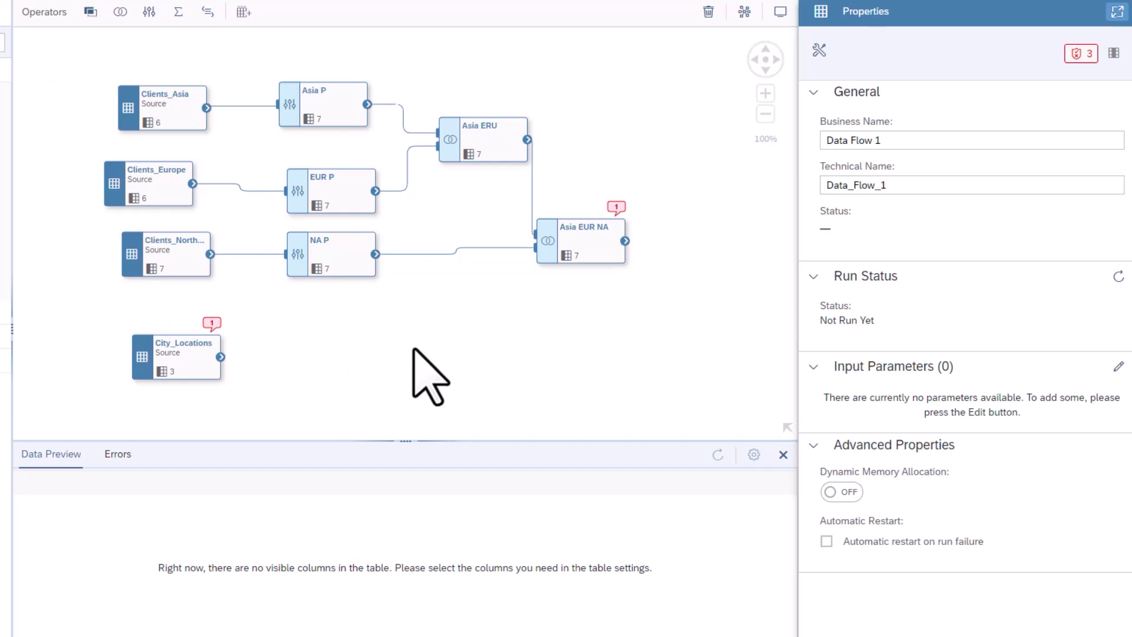
Step: Preview the City_Locations source: 70 rows of City_ID, Latitude and Longitude, plus its properties
{"action": "left_click", "coordinate": [170, 372]}
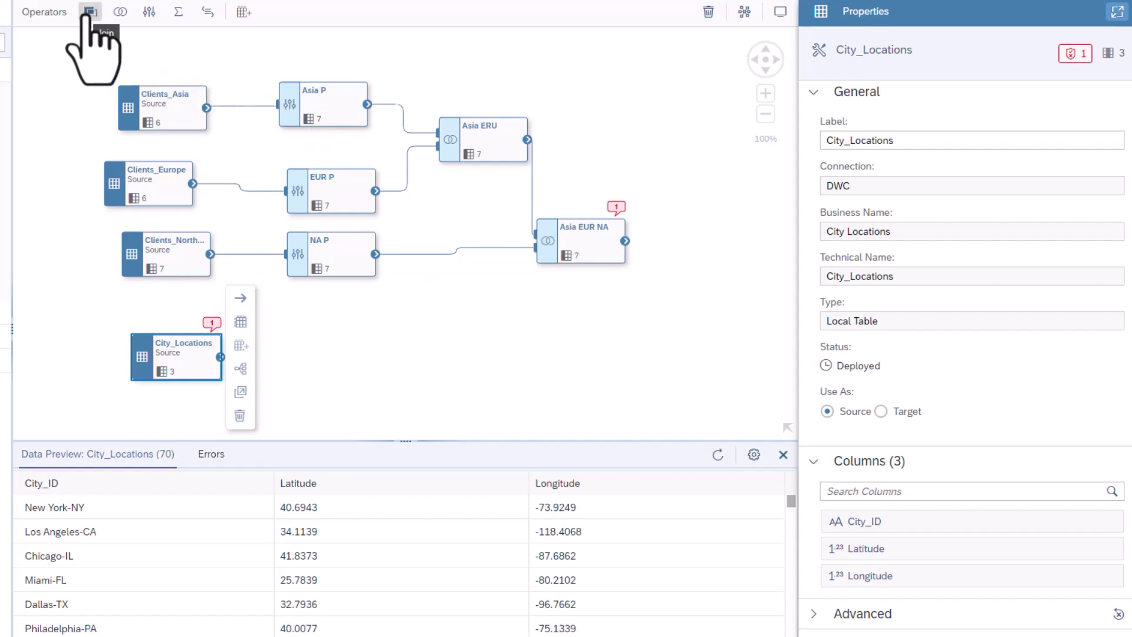
Step: Add Join 1 to the canvas and set its join type to LEFT OUTER
{"action": "left_click_drag", "start_coordinate": [90, 12], "coordinate": [710, 324]}
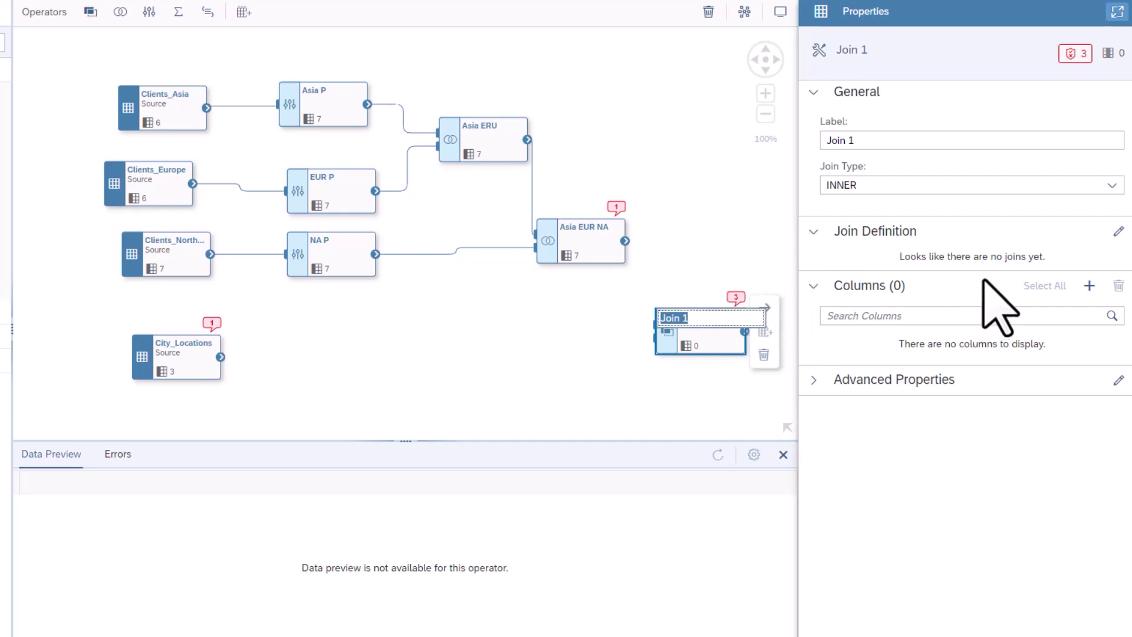
{"action": "left_click", "coordinate": [1114, 185]}
{"action": "left_click", "coordinate": [1009, 227]}
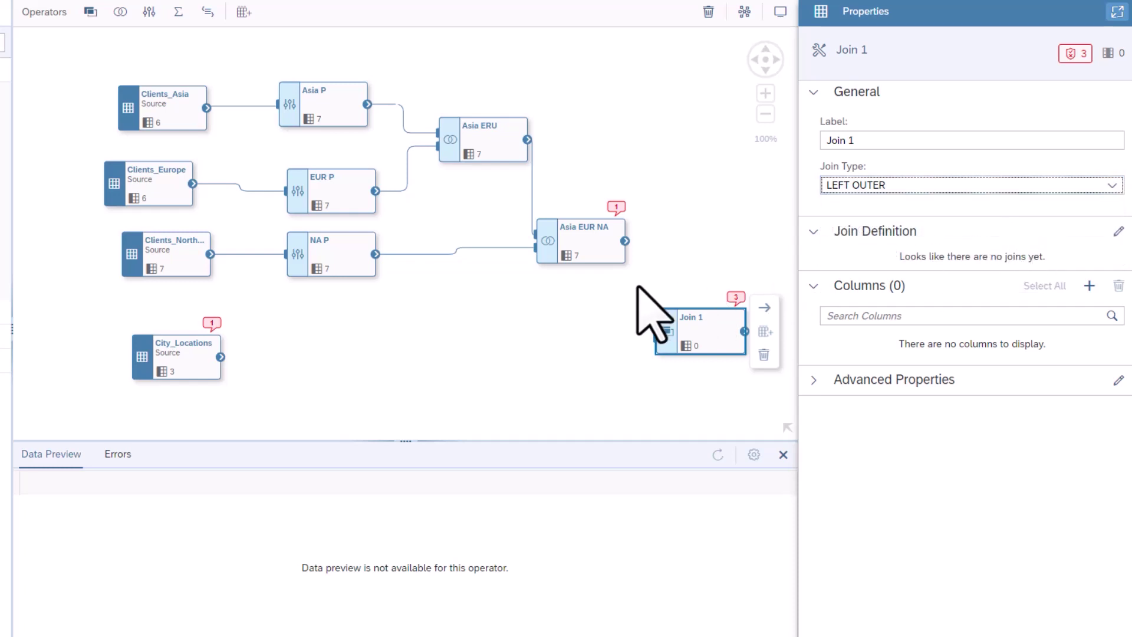
Step: Connect the Asia EUR NA union and the City_Locations source as Join 1's inputs
{"action": "left_click", "coordinate": [592, 248]}
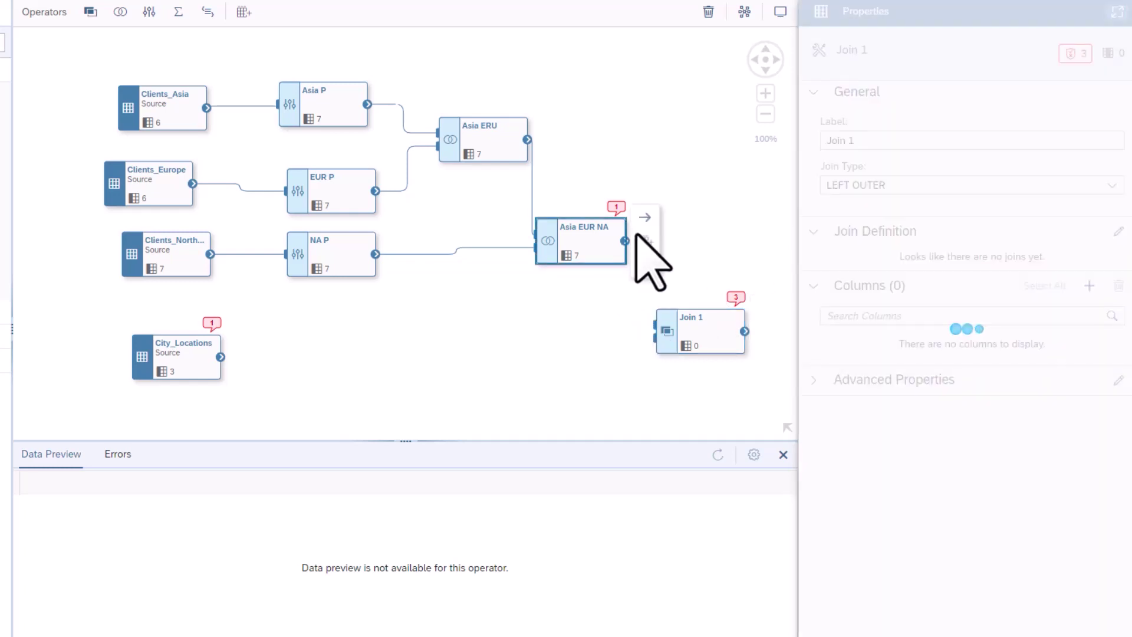
{"action": "left_click_drag", "start_coordinate": [644, 218], "coordinate": [700, 330]}
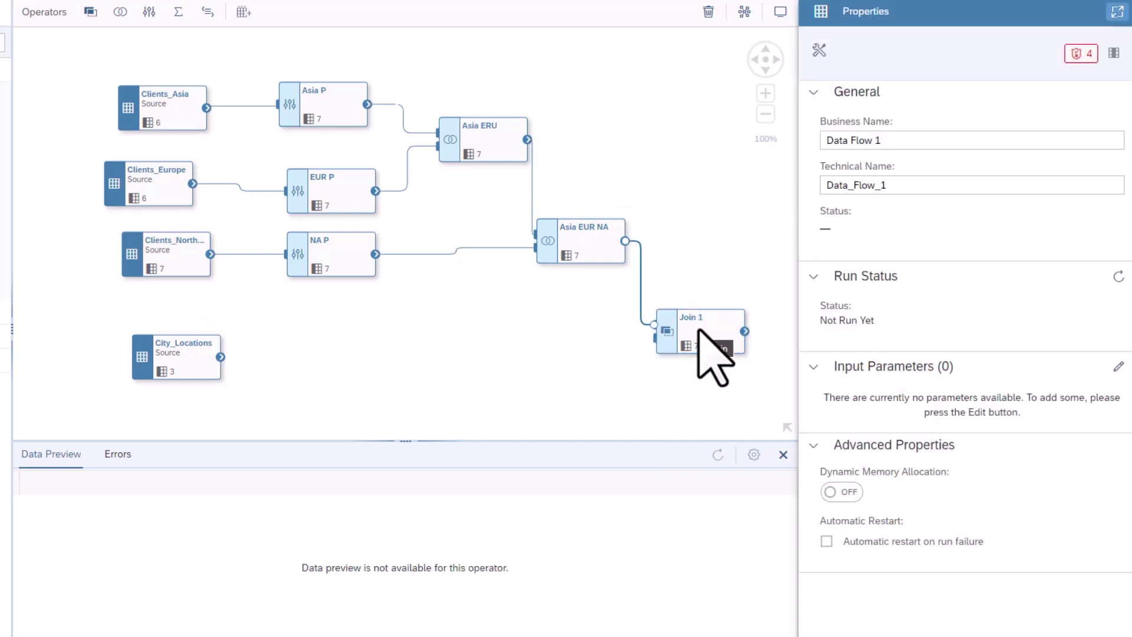
{"action": "left_click", "coordinate": [184, 361]}
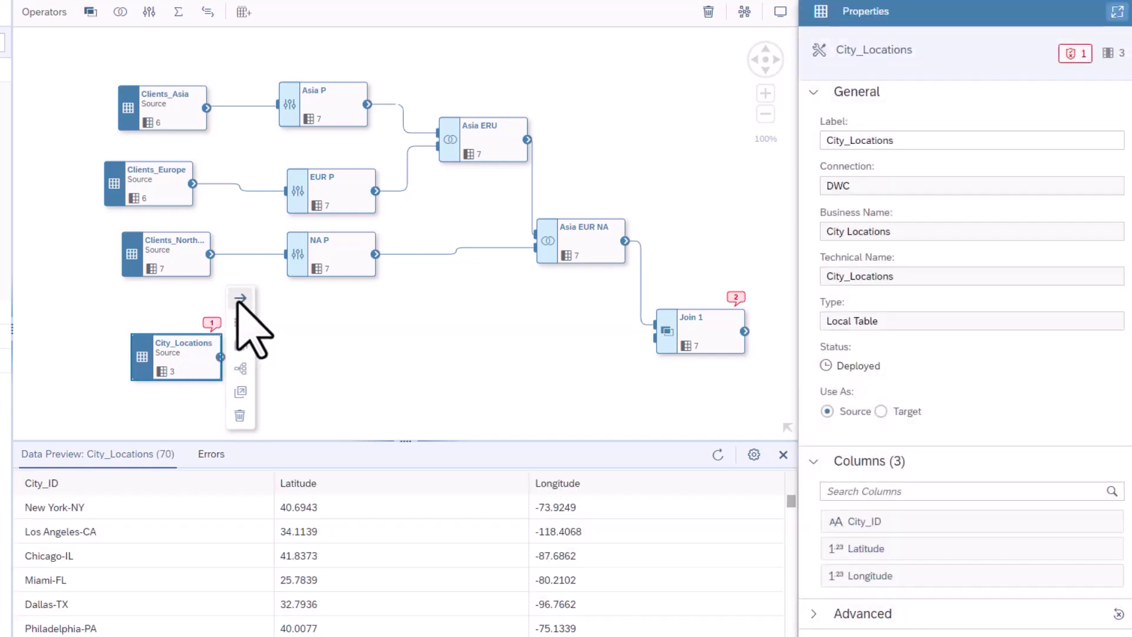
{"action": "left_click_drag", "start_coordinate": [239, 299], "coordinate": [693, 332]}
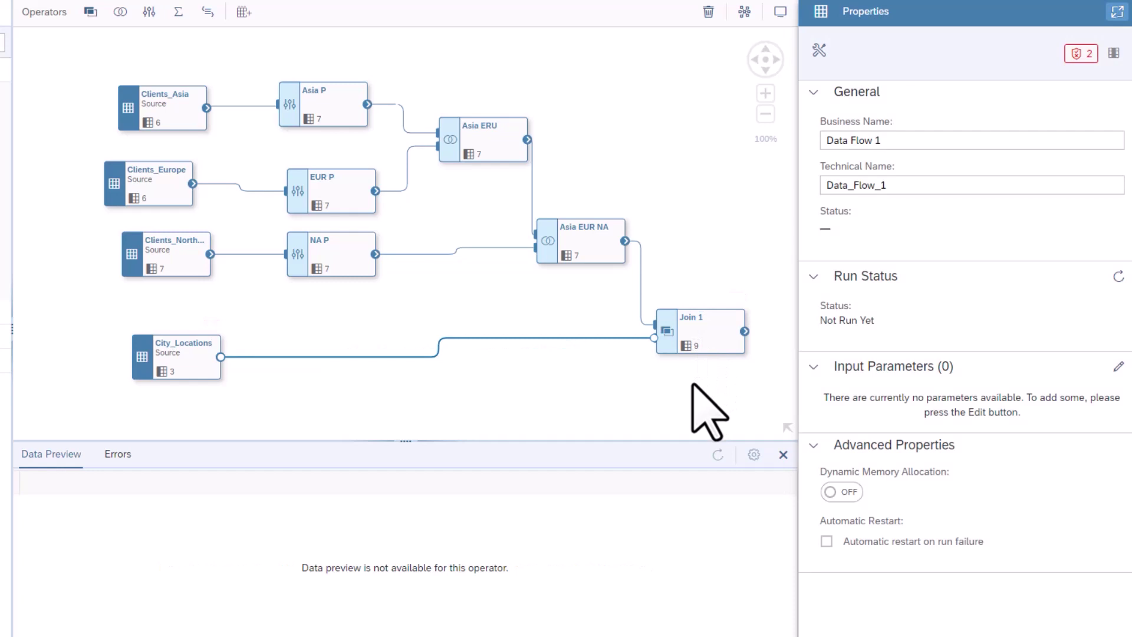
Step: Map Asia EUR NA's City_ID to City_Locations' City_ID in Join 1's definition
{"action": "left_click", "coordinate": [717, 334]}
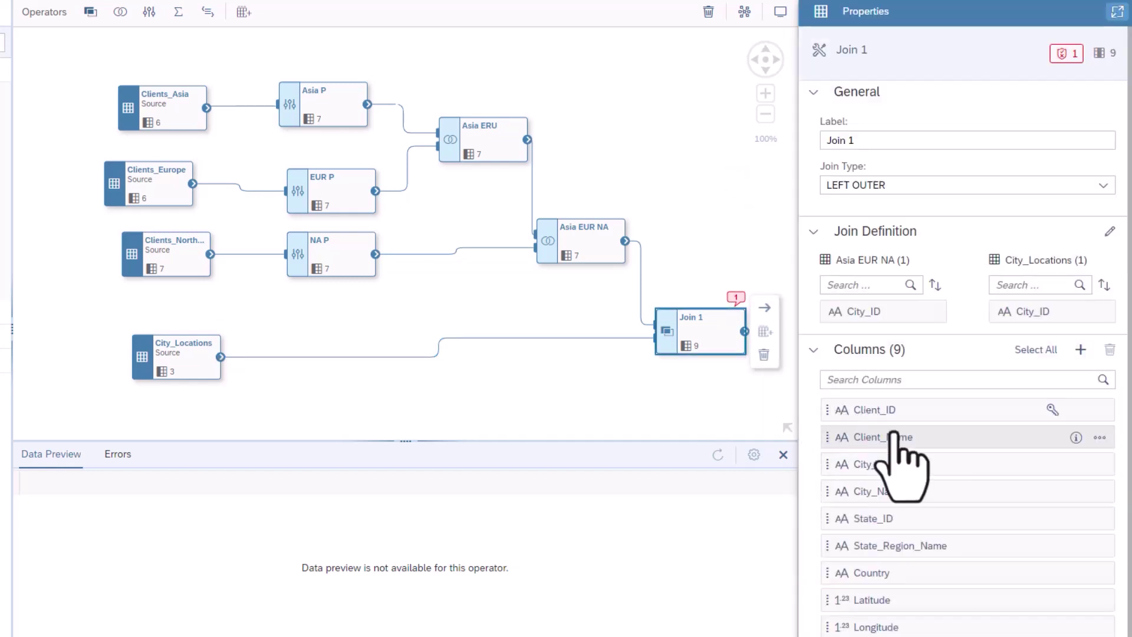
{"action": "left_click_drag", "start_coordinate": [859, 310], "coordinate": [982, 312]}
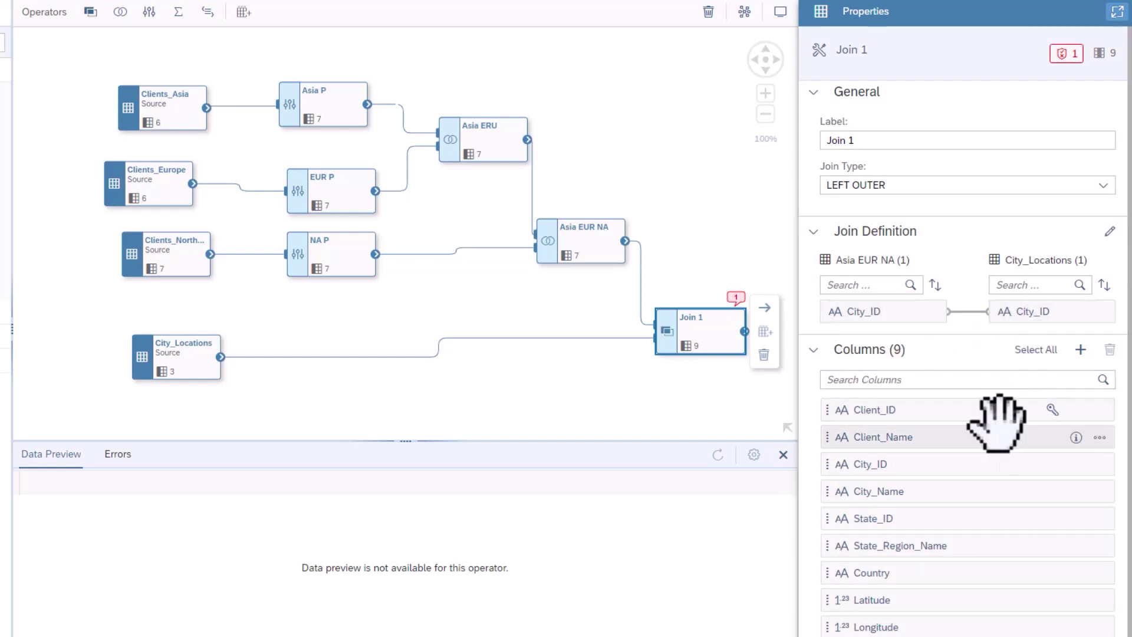
{"action": "scroll", "coordinate": [908, 433], "scroll_direction": "down", "scroll_amount": 1}
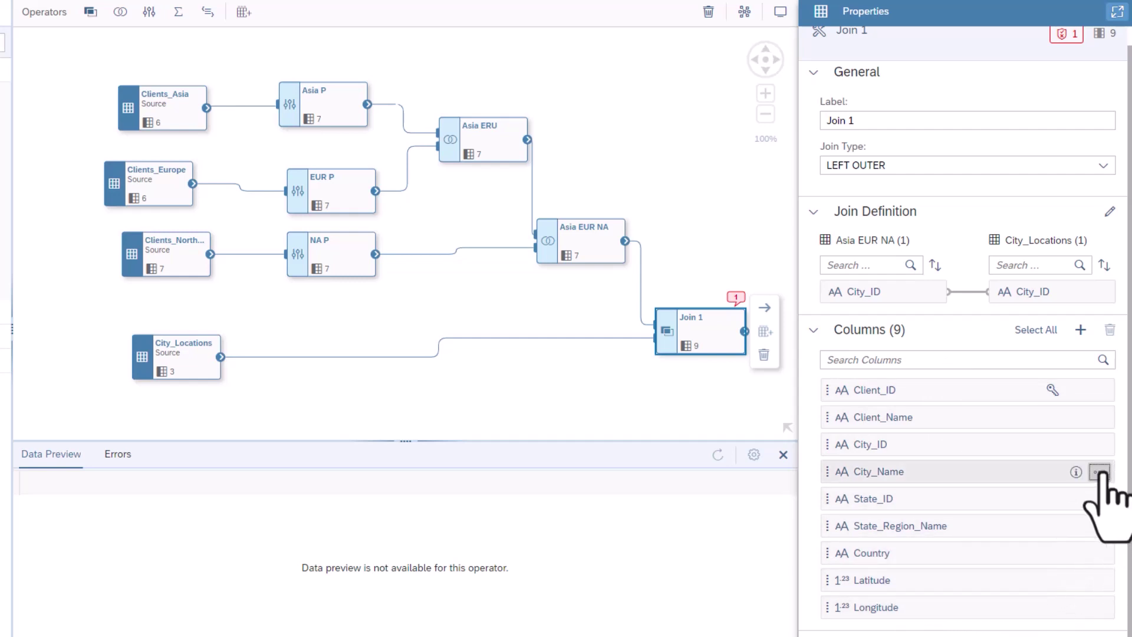
{"action": "left_click", "coordinate": [1098, 473]}
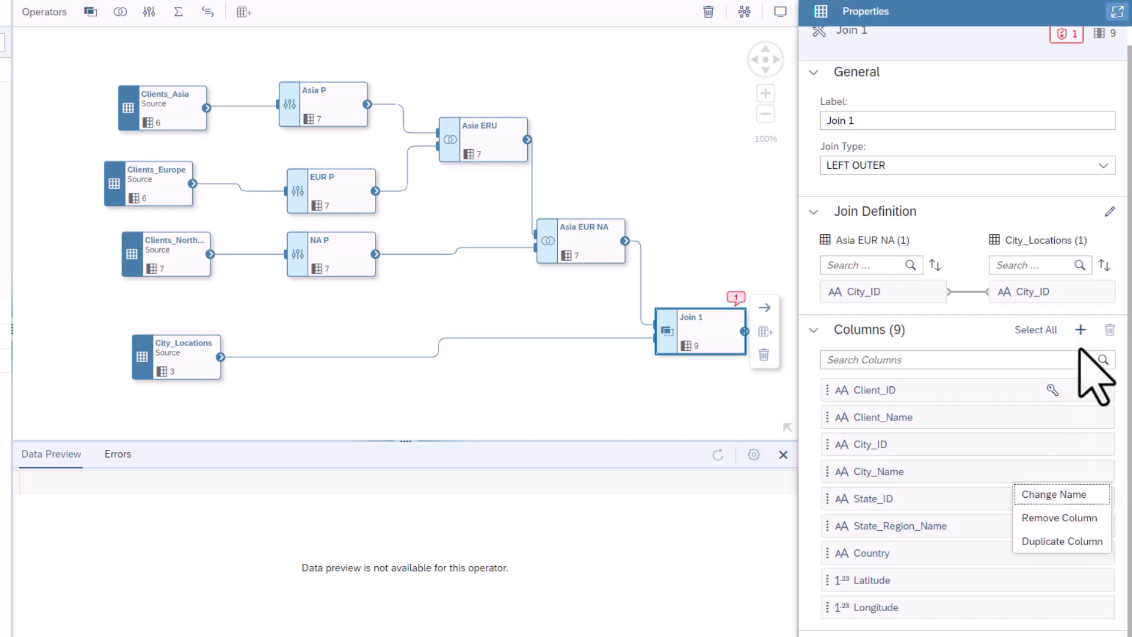
{"action": "left_click", "coordinate": [814, 527]}
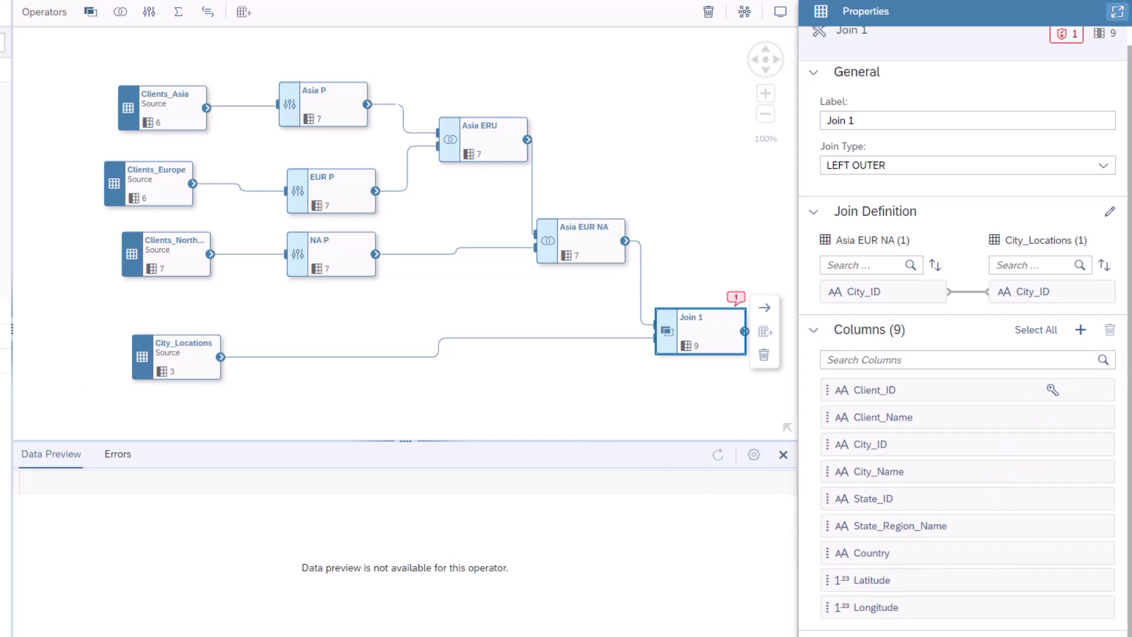
{"action": "left_click_drag", "start_coordinate": [716, 250], "coordinate": [615, 211]}
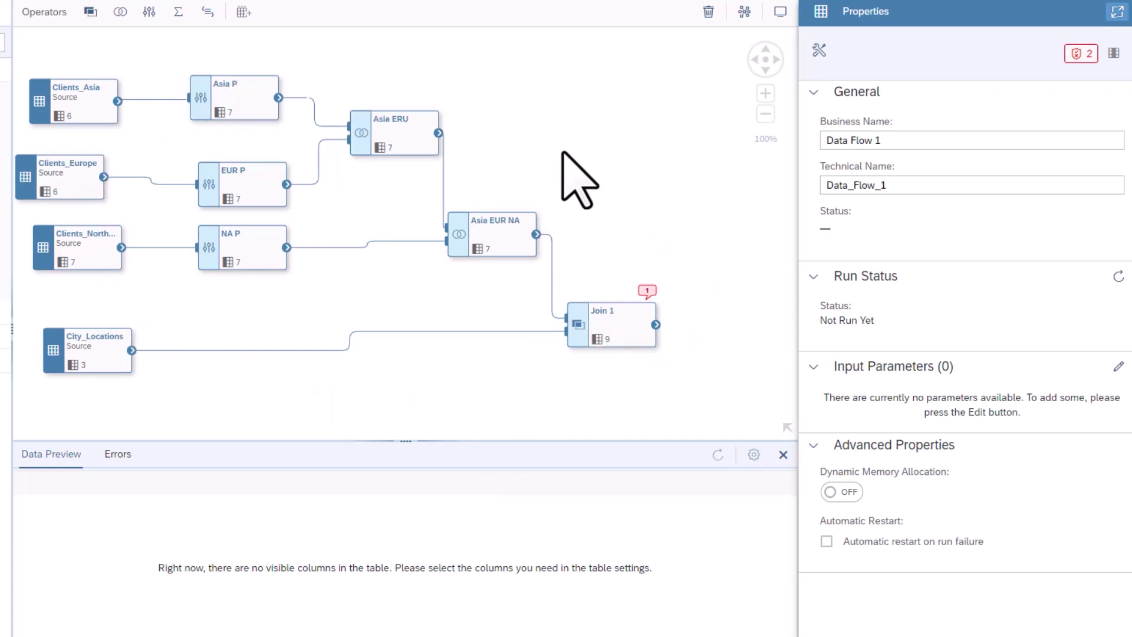
Step: Add a target table after Join 1 named 'Client List Full', then create and deploy it
{"action": "left_click", "coordinate": [623, 326]}
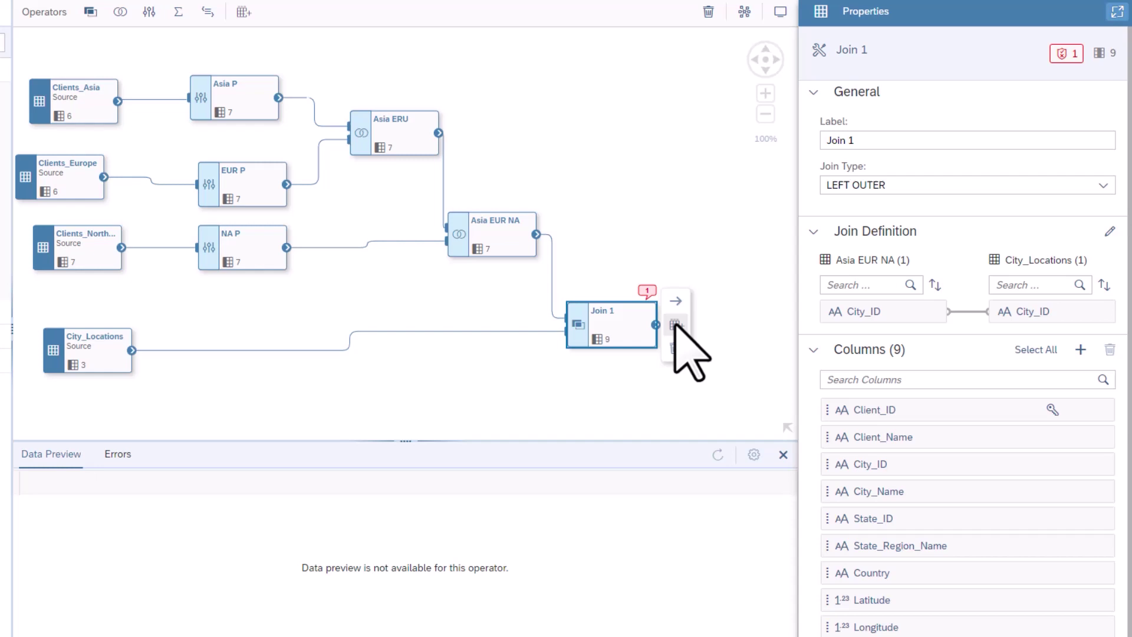
{"action": "left_click", "coordinate": [675, 325]}
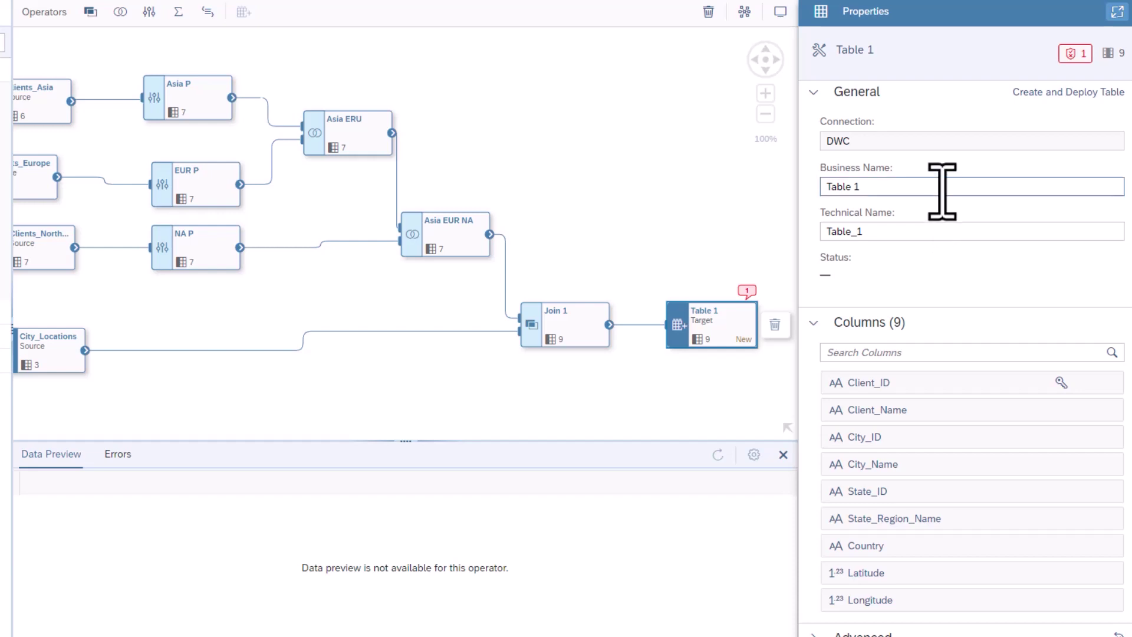
{"action": "left_click_drag", "start_coordinate": [942, 190], "coordinate": [805, 190]}
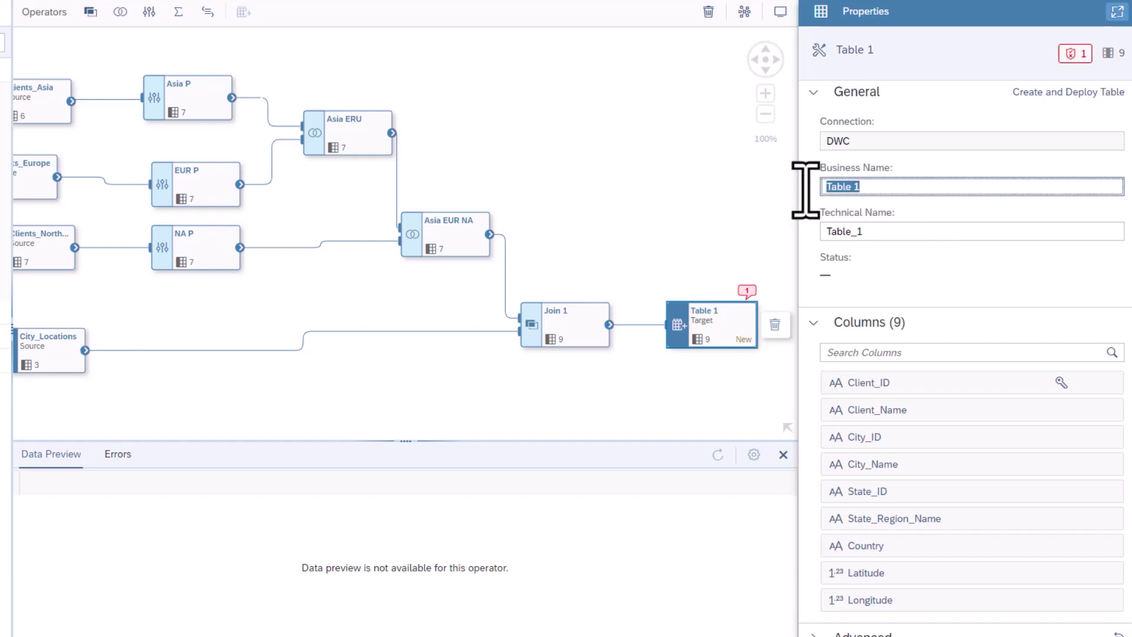
{"action": "type", "text": "Client List Full"}
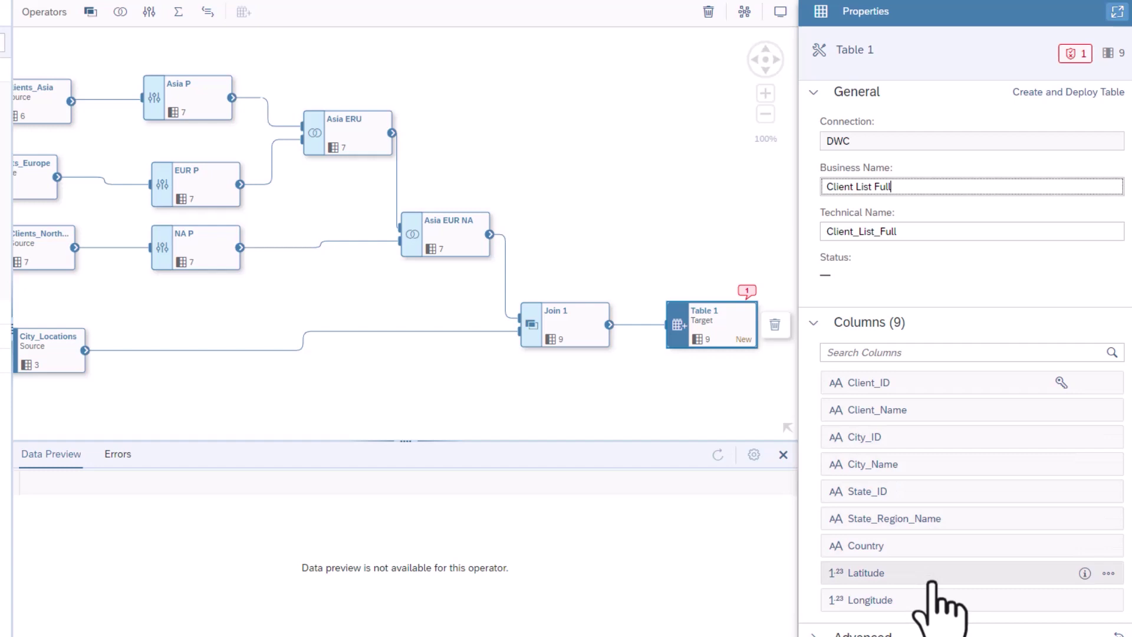
{"action": "left_click", "coordinate": [1106, 437]}
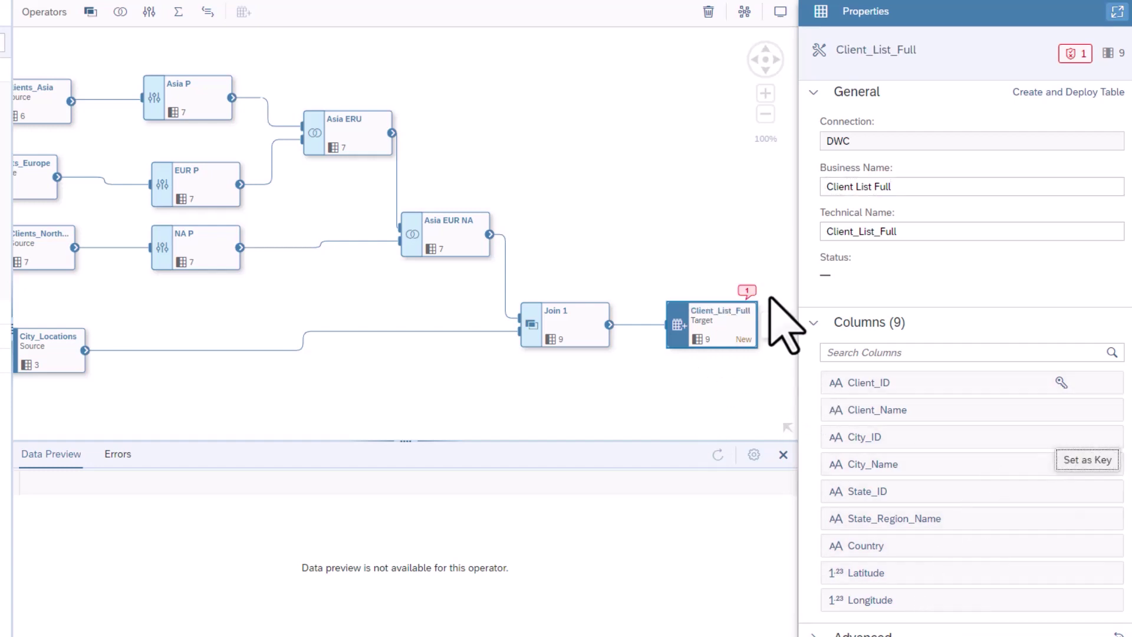
{"action": "left_click", "coordinate": [1091, 97]}
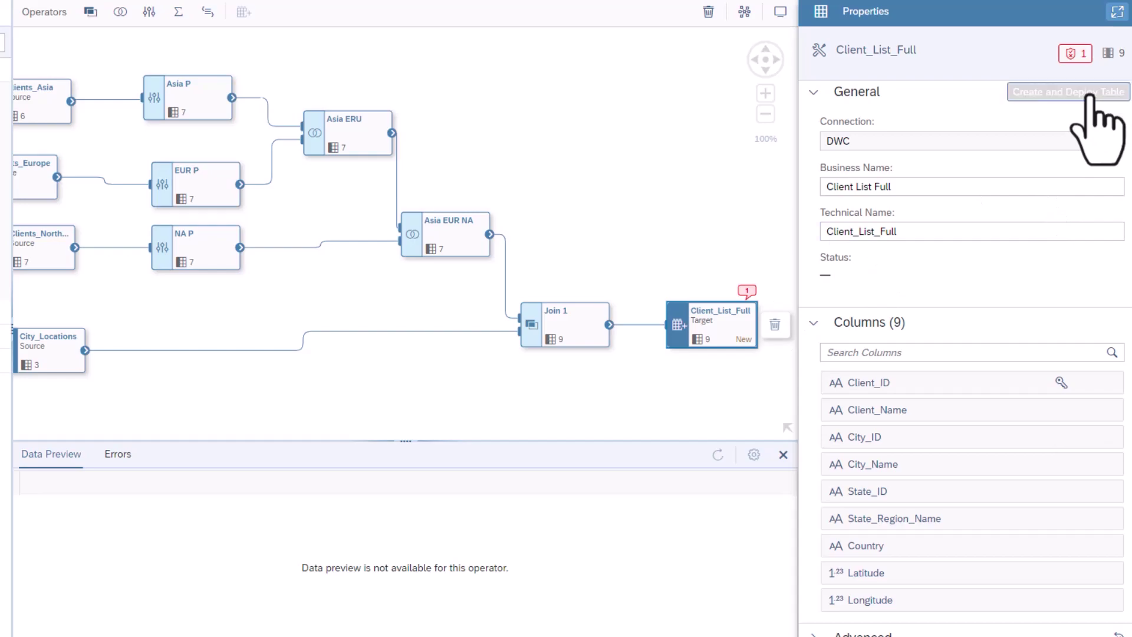
{"action": "left_click", "coordinate": [514, 328]}
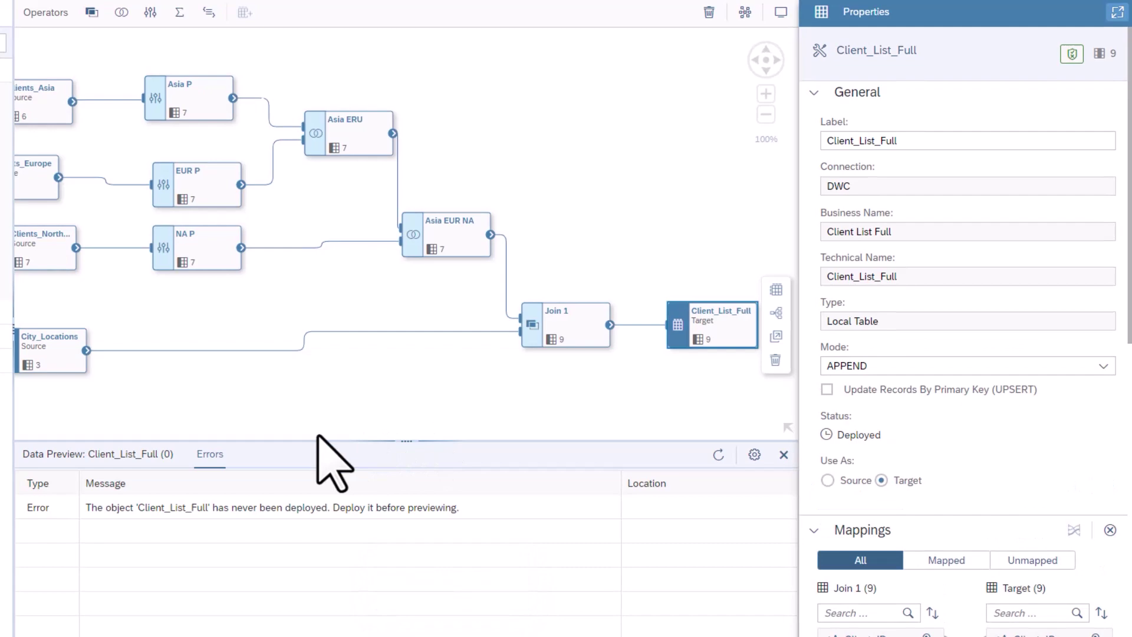
Step: Save the data flow with business name 'Client ETL Data Flow'
{"action": "left_click", "coordinate": [148, 454]}
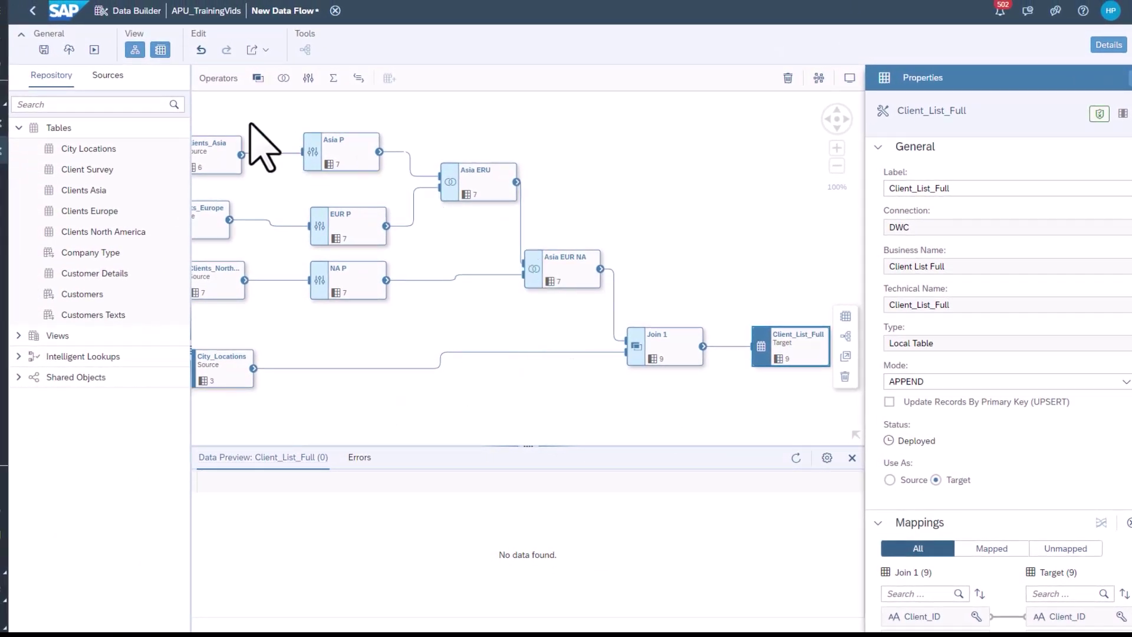
{"action": "left_click", "coordinate": [43, 50]}
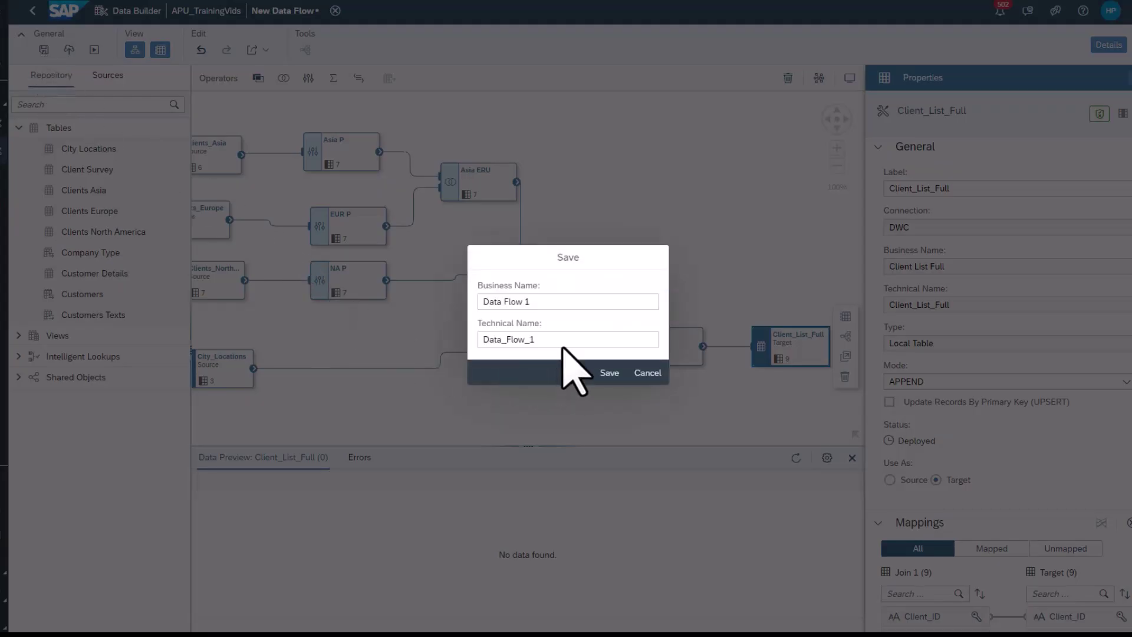
{"action": "triple_click", "coordinate": [554, 301]}
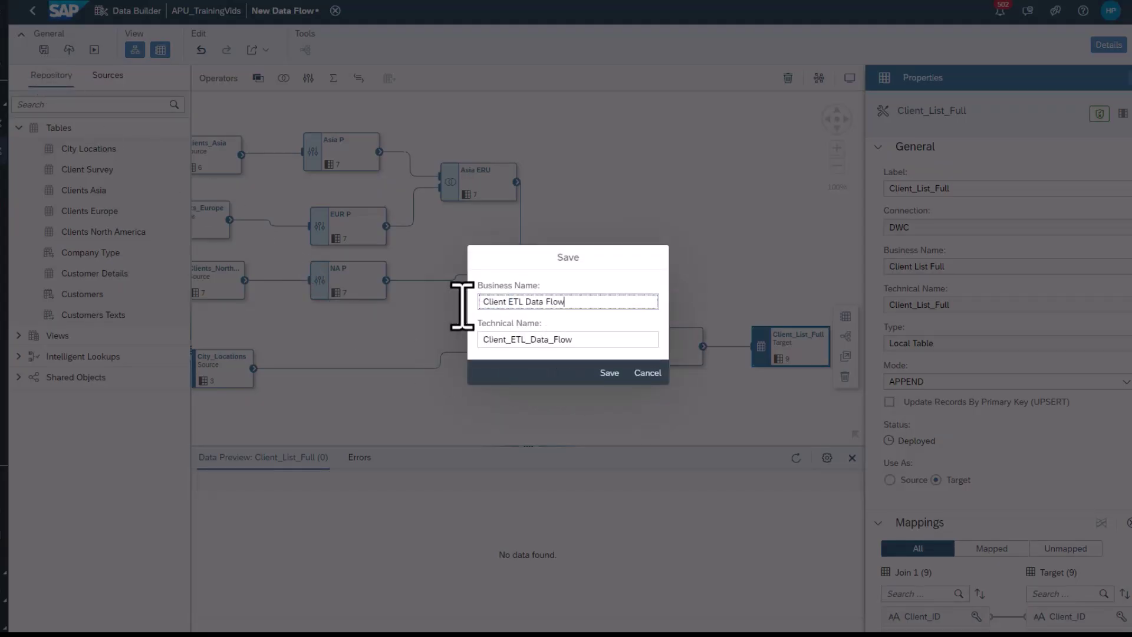
{"action": "left_click", "coordinate": [609, 373]}
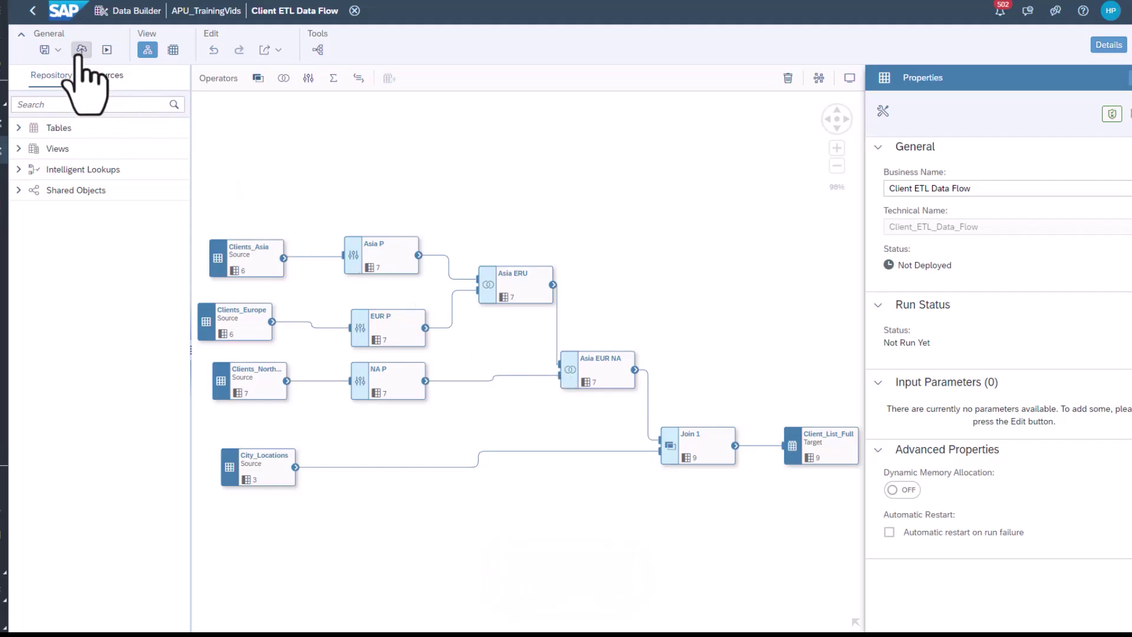
Step: Deploy Client ETL Data Flow from the General toolbar
{"action": "left_click", "coordinate": [81, 50]}
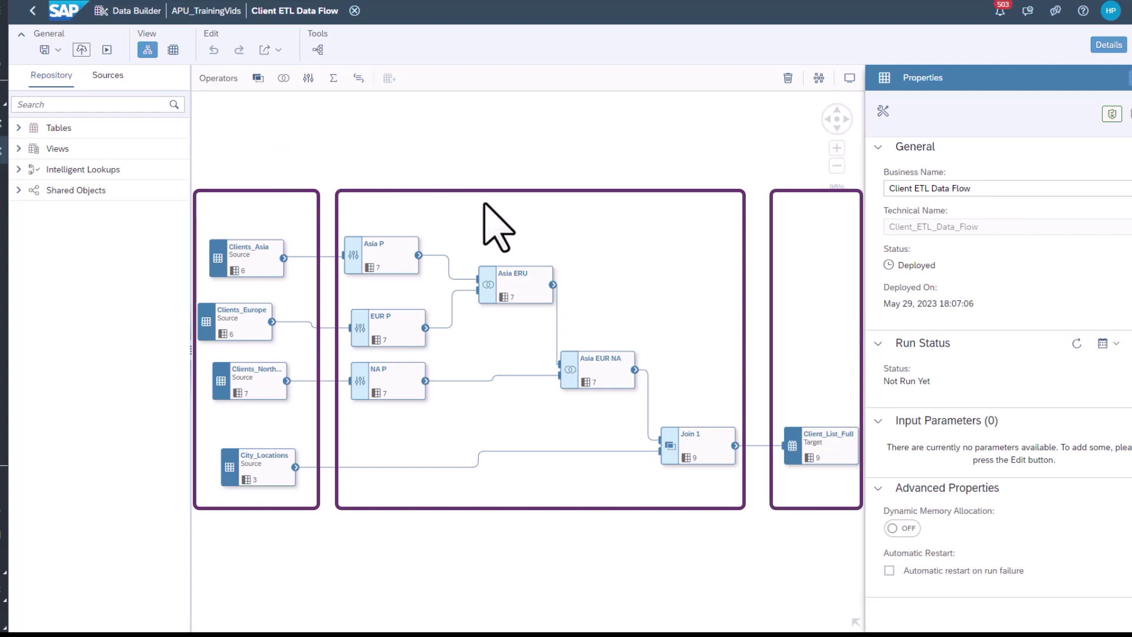
Step: Run the data flow to load 70 rows into Client_List_Full and begin creating a schedule
{"action": "left_click", "coordinate": [814, 439]}
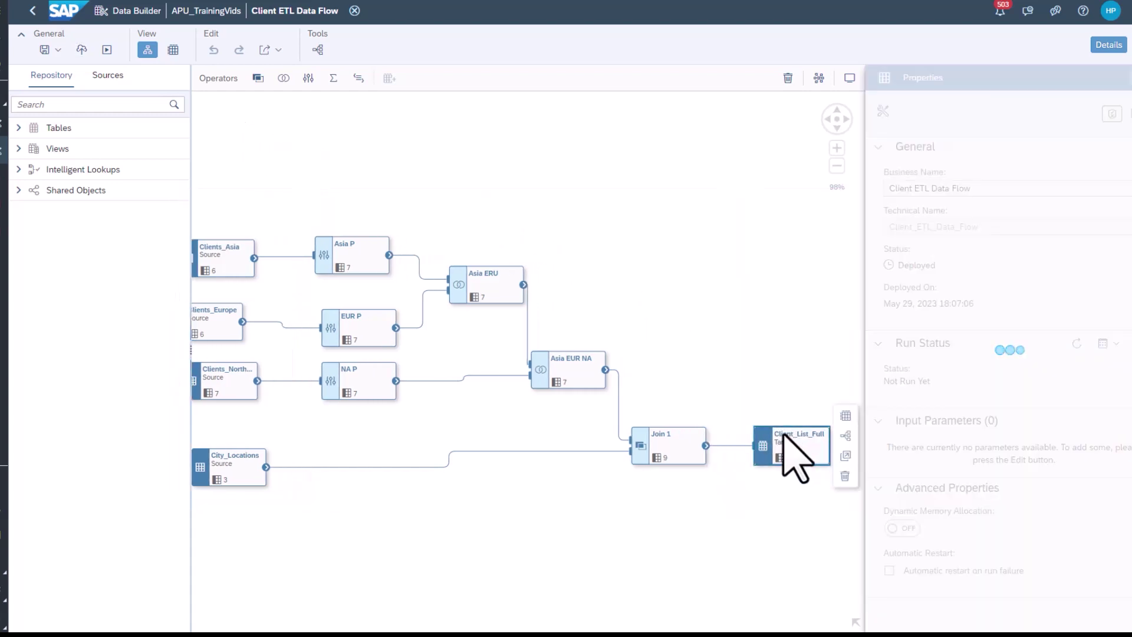
{"action": "left_click", "coordinate": [107, 50]}
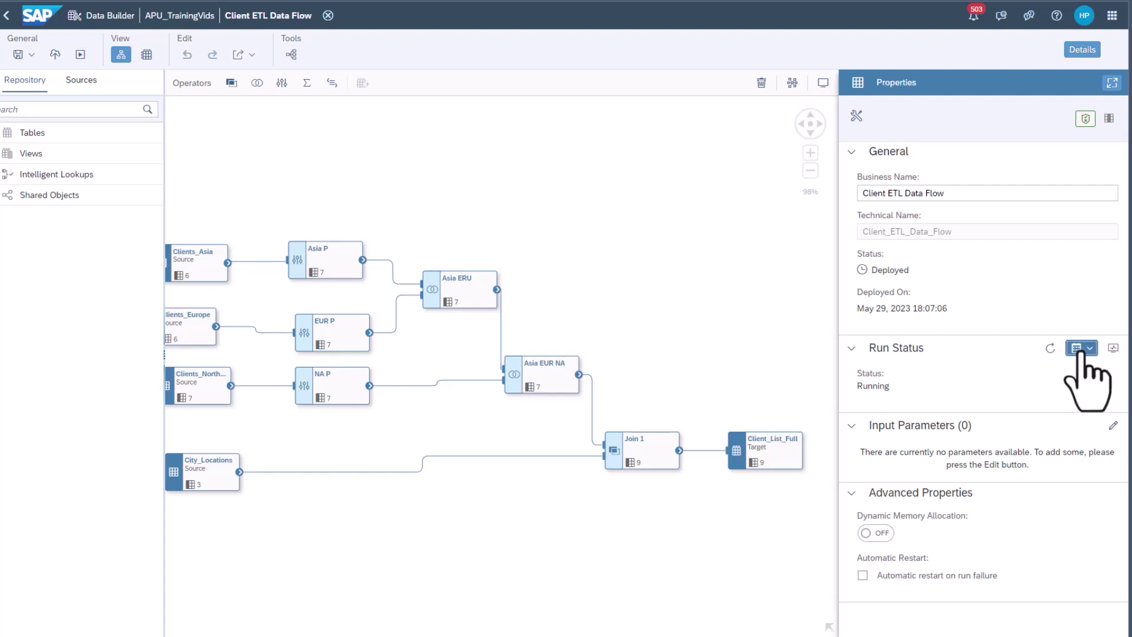
{"action": "left_click", "coordinate": [1082, 349]}
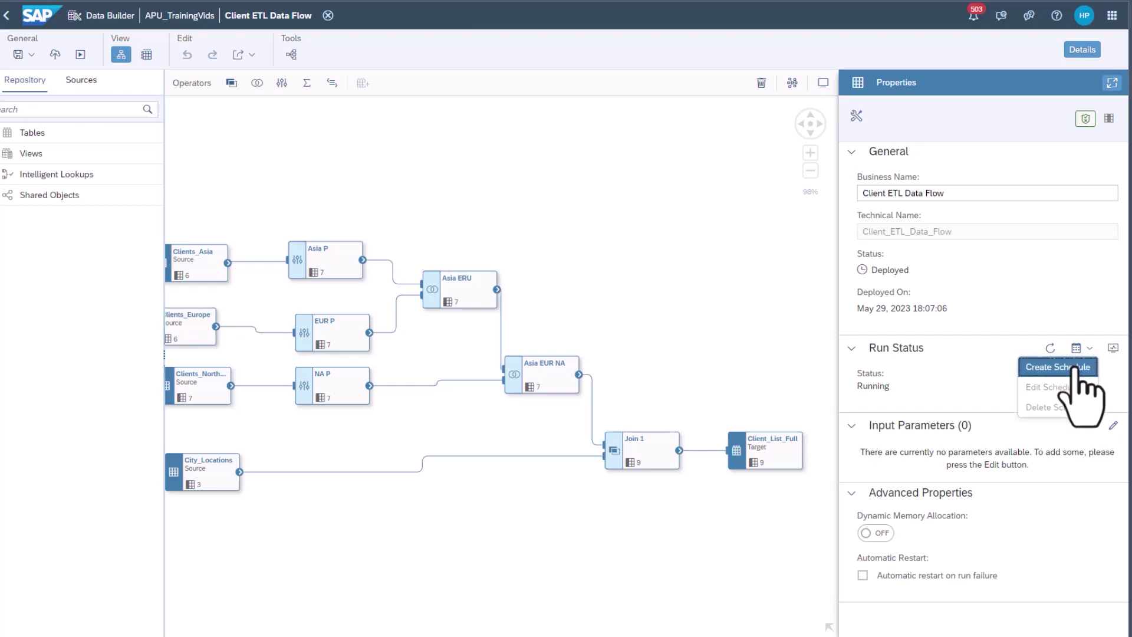
{"action": "left_click", "coordinate": [1079, 371]}
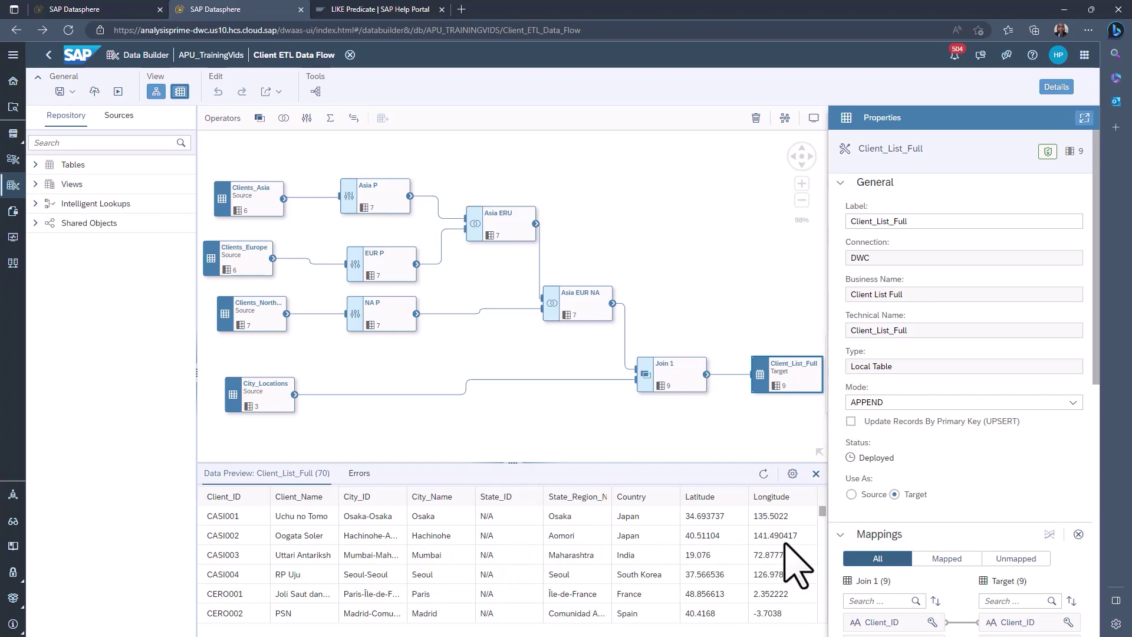
{"action": "scroll", "coordinate": [532, 567], "scroll_direction": "down", "scroll_amount": 10}
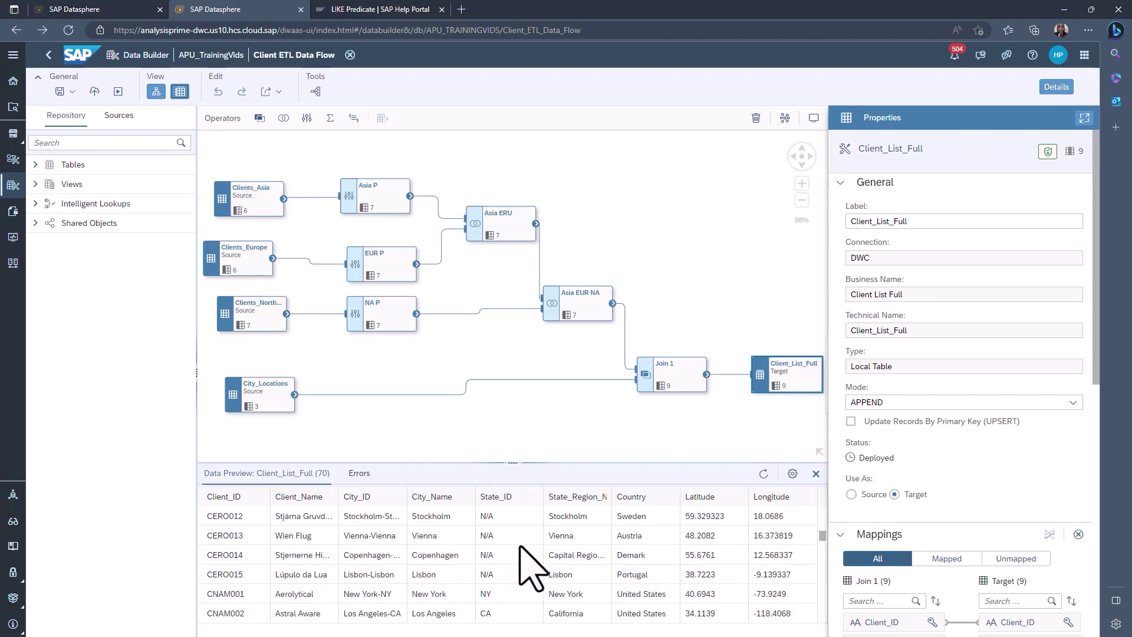